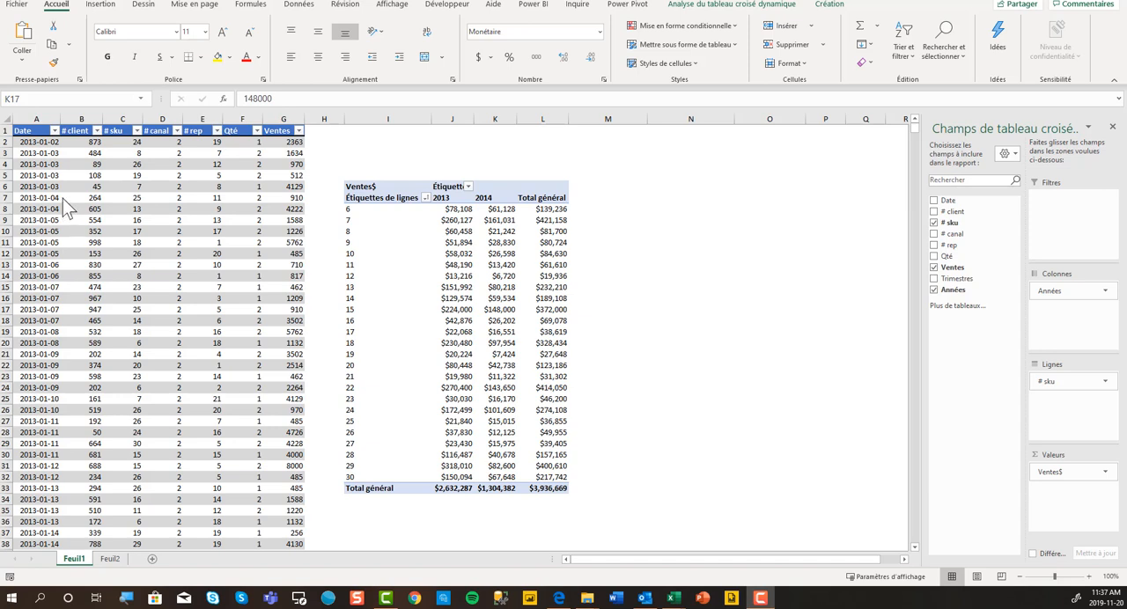
Show the pivot table's Ventes$ values as "% du total de la colonne" through the value field settings.
{"action": "left_click", "coordinate": [473, 266]}
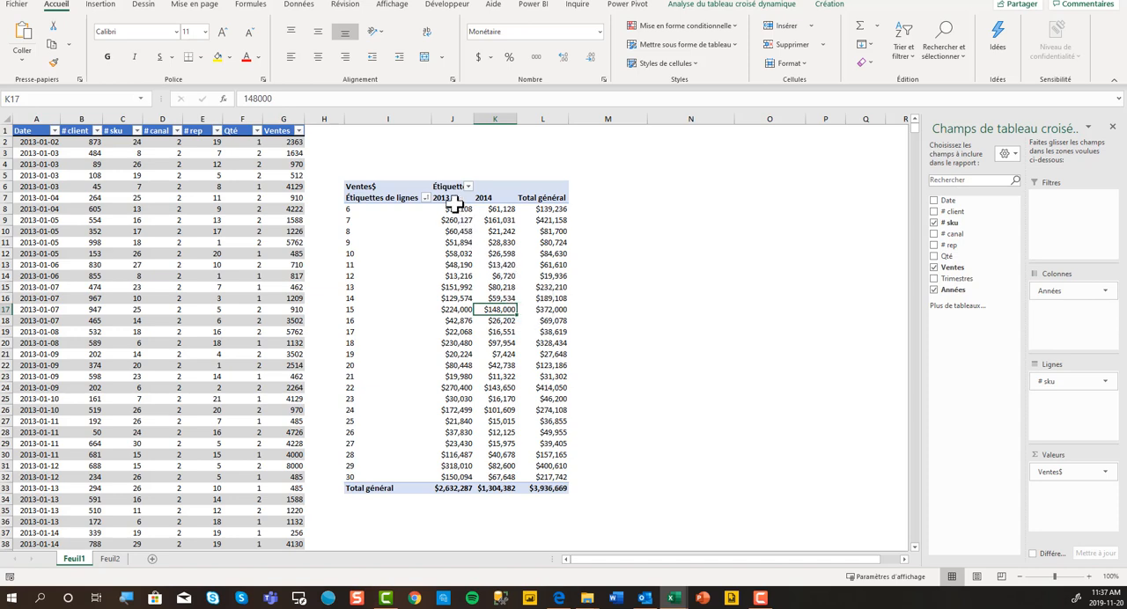
{"action": "left_click", "coordinate": [352, 185]}
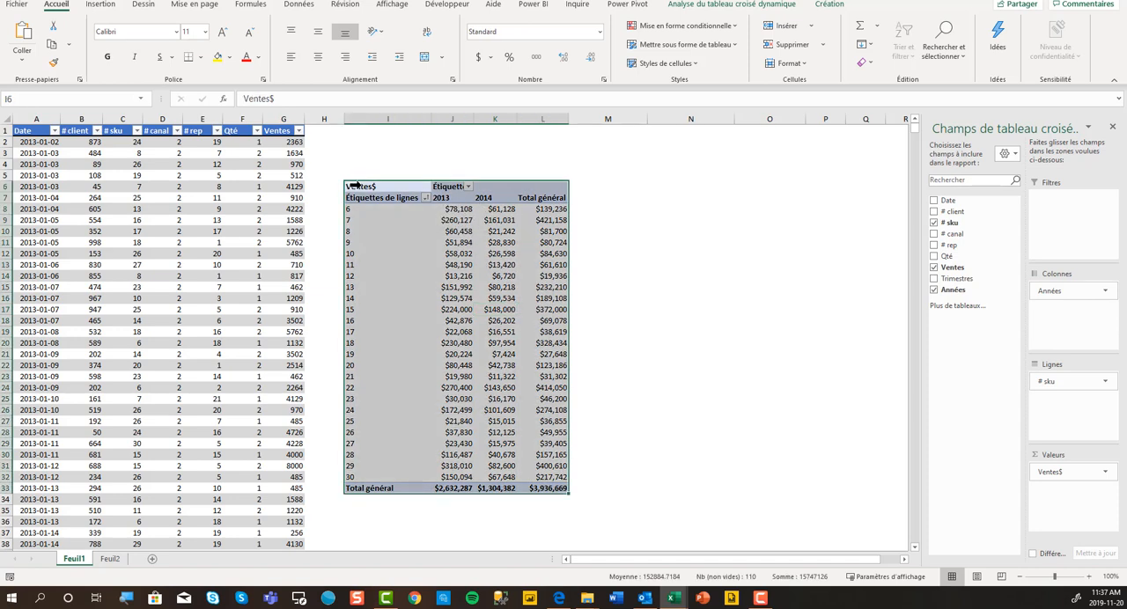
{"action": "right_click", "coordinate": [352, 187]}
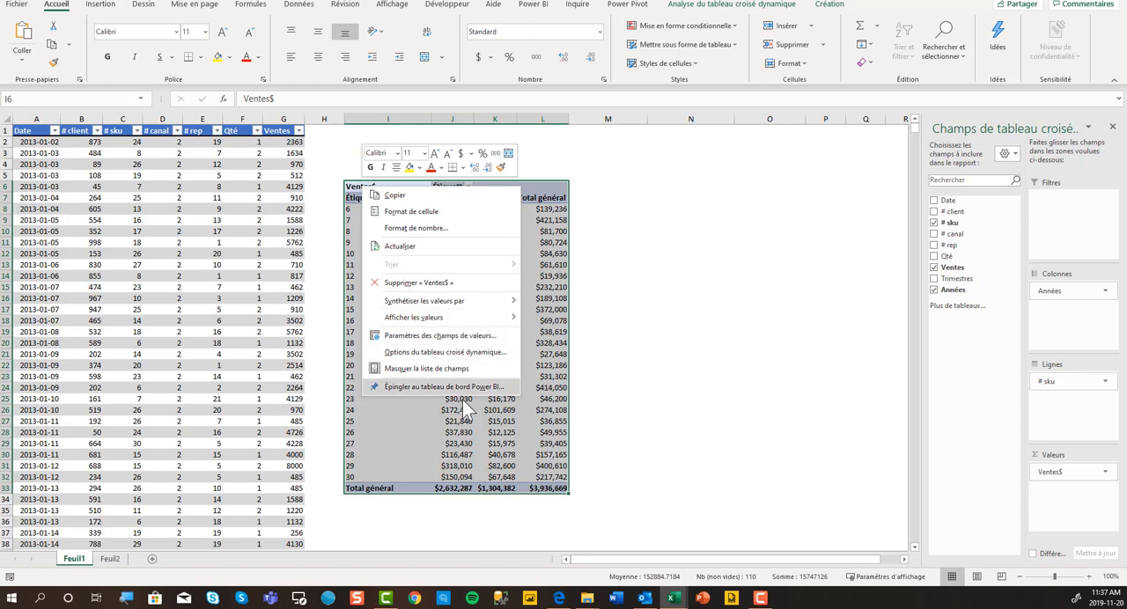
{"action": "left_click", "coordinate": [466, 340]}
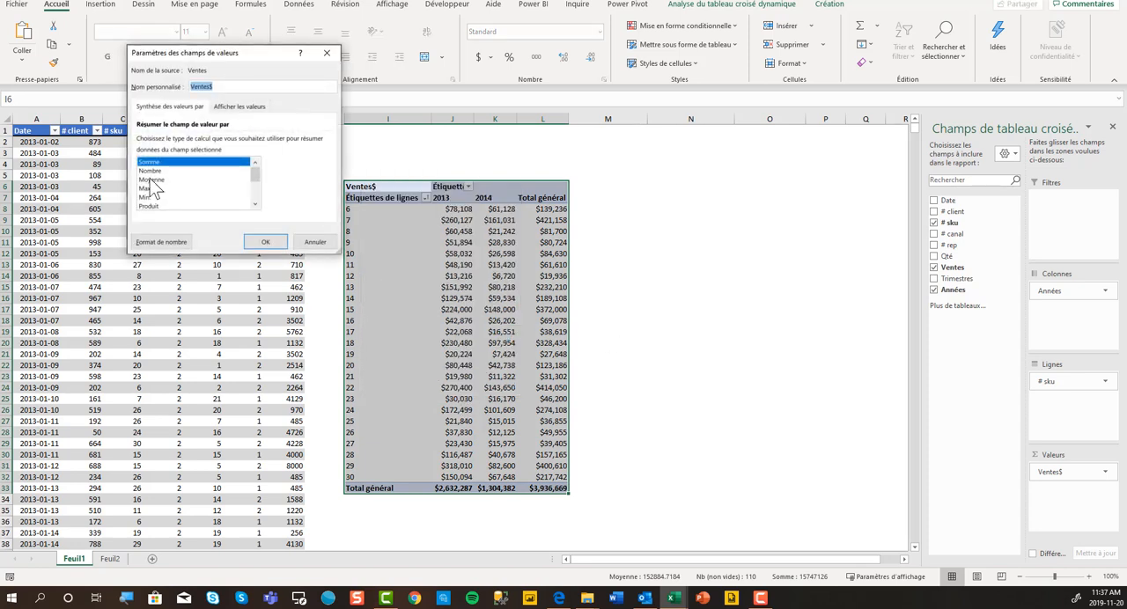
{"action": "left_click", "coordinate": [214, 110]}
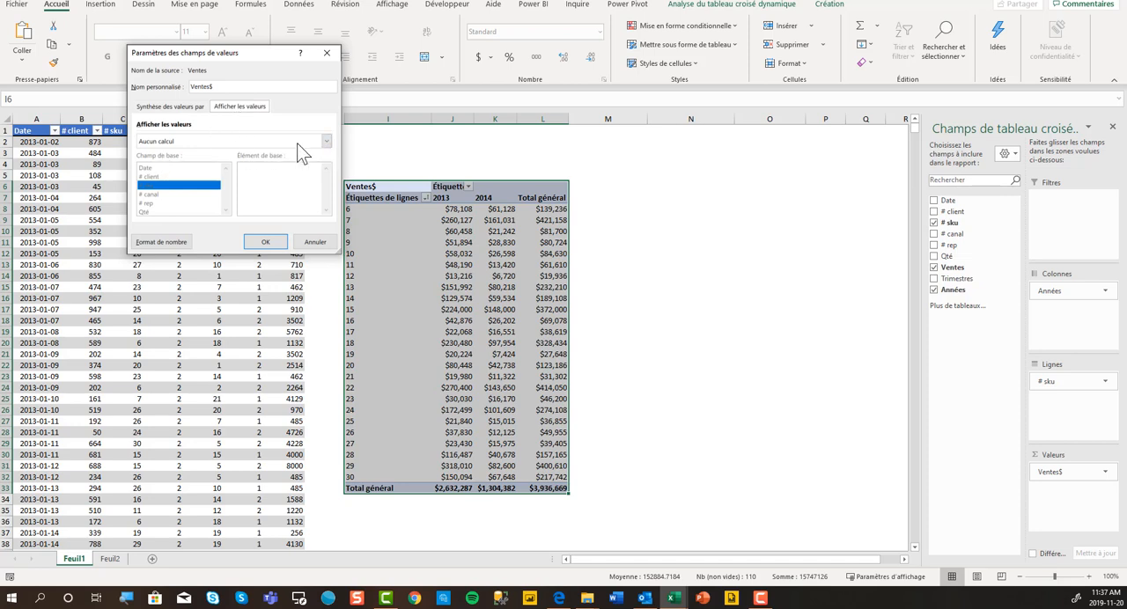
{"action": "left_click", "coordinate": [326, 141]}
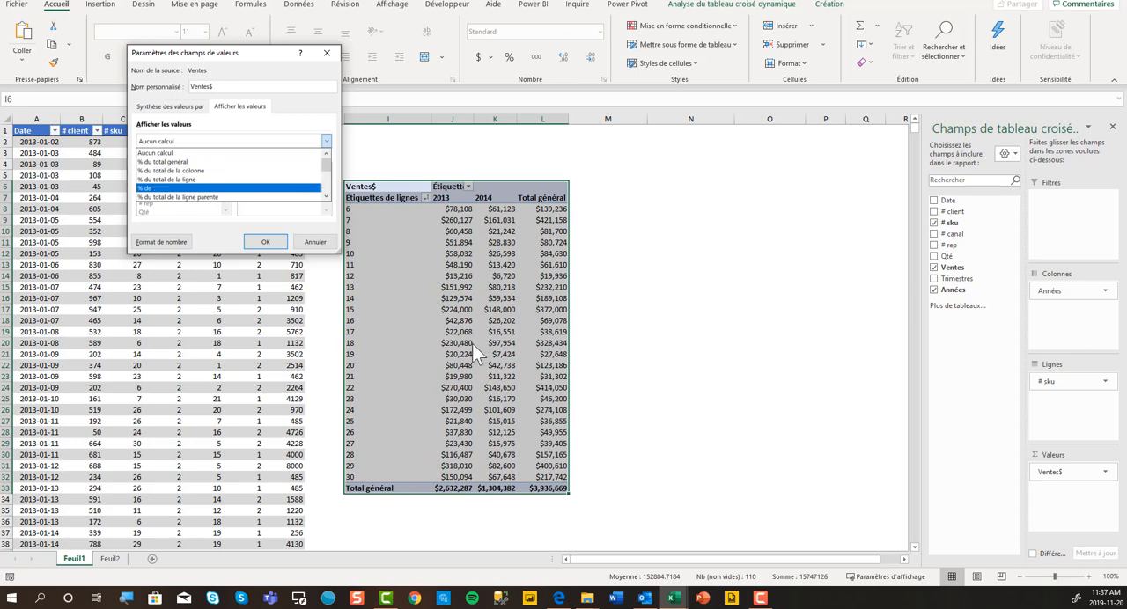
{"action": "left_click", "coordinate": [262, 171]}
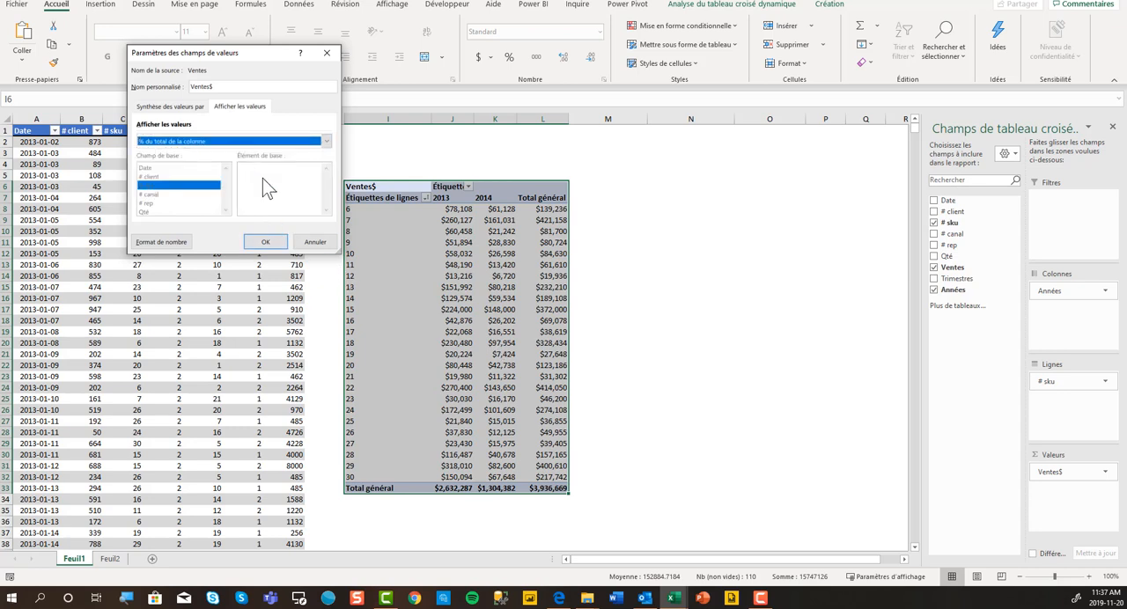
{"action": "left_click", "coordinate": [265, 243]}
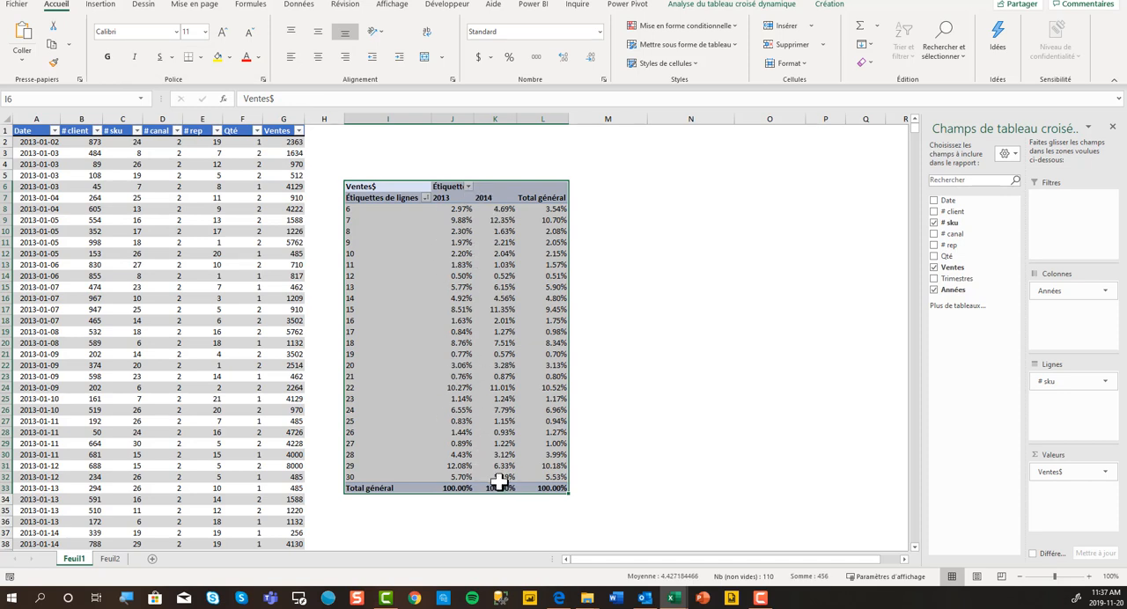
{"action": "mouse_move", "coordinate": [498, 467]}
{"action": "left_click", "coordinate": [459, 211]}
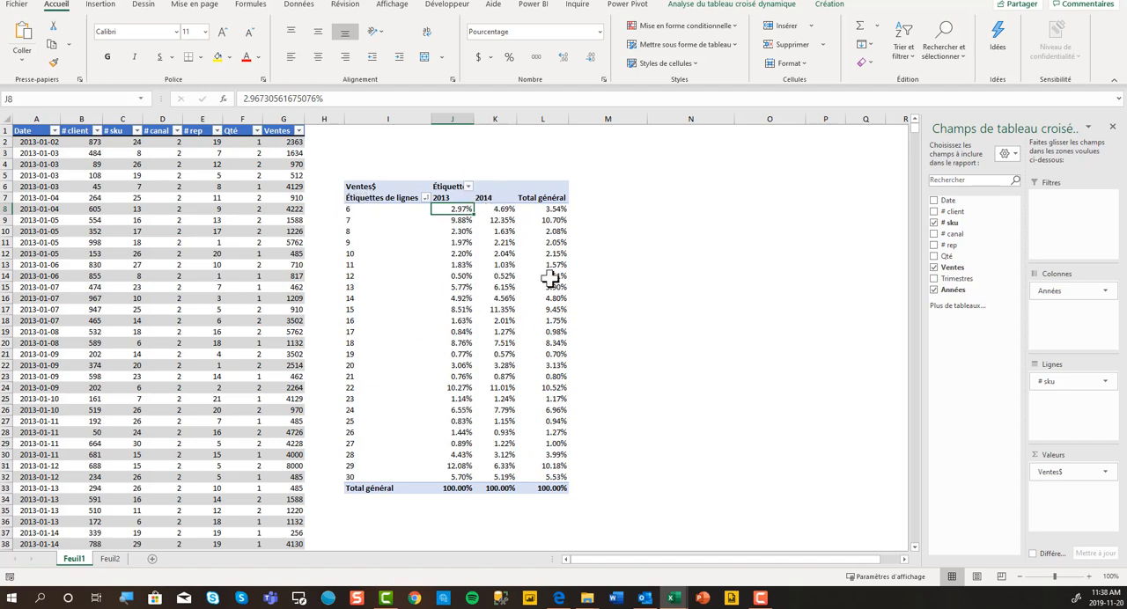
Change the display of the pivot table's Ventes$ values to "% du total général".
{"action": "left_click", "coordinate": [358, 186]}
{"action": "right_click", "coordinate": [368, 187]}
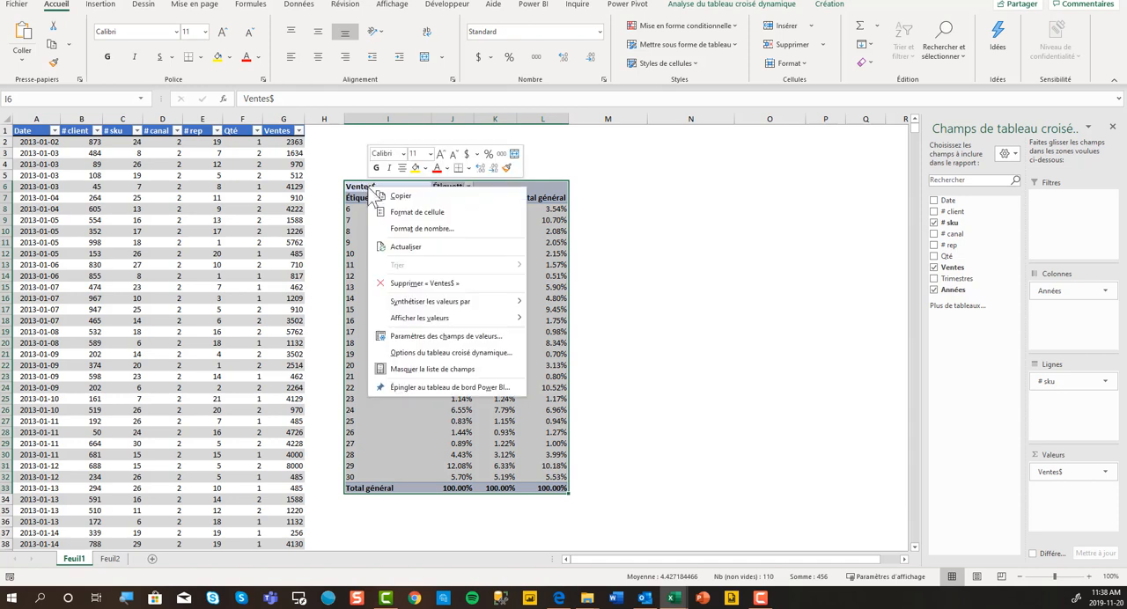
{"action": "mouse_move", "coordinate": [426, 304]}
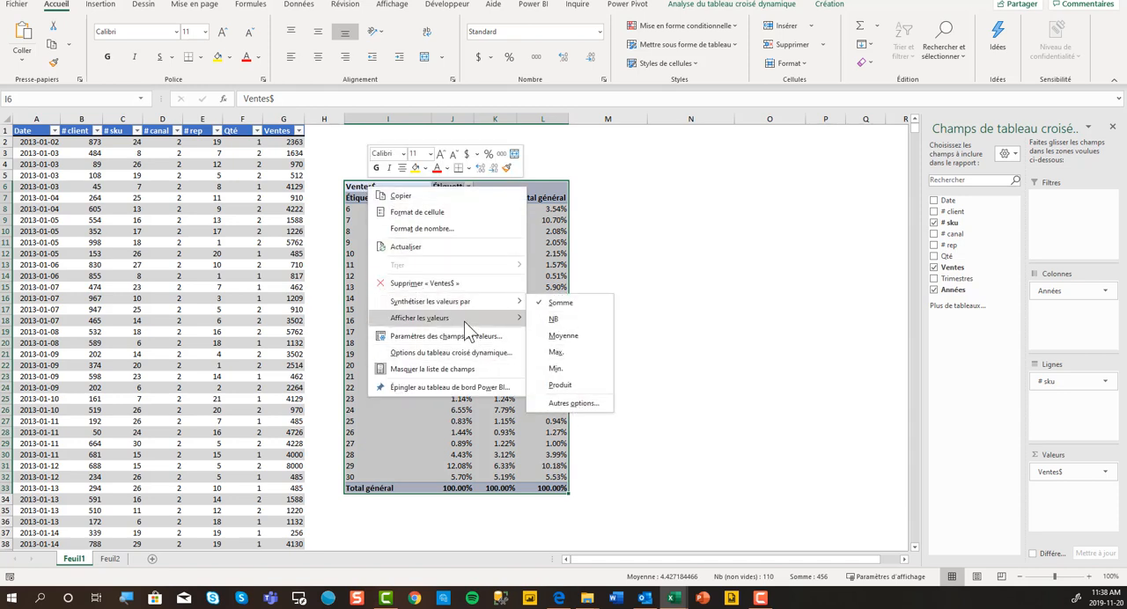
{"action": "mouse_move", "coordinate": [464, 319]}
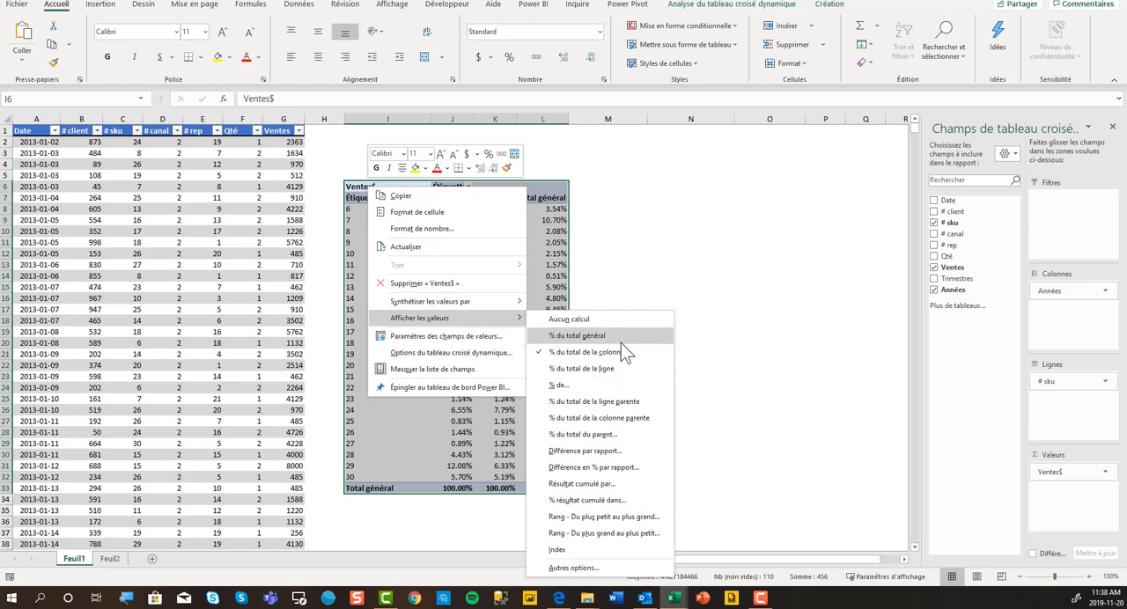
{"action": "left_click", "coordinate": [621, 339]}
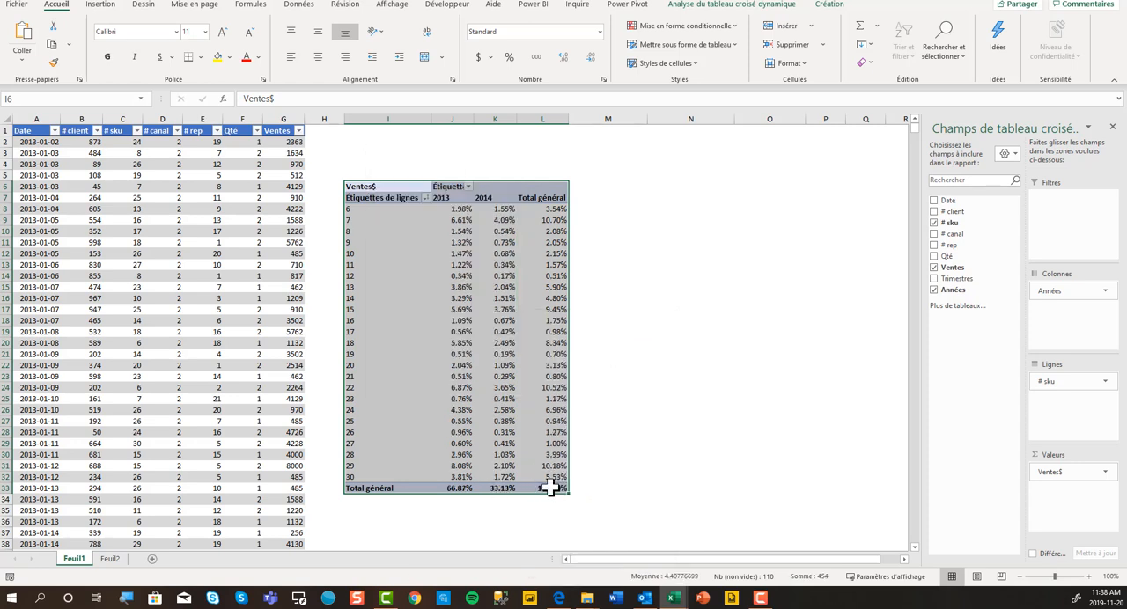
{"action": "left_click", "coordinate": [547, 489]}
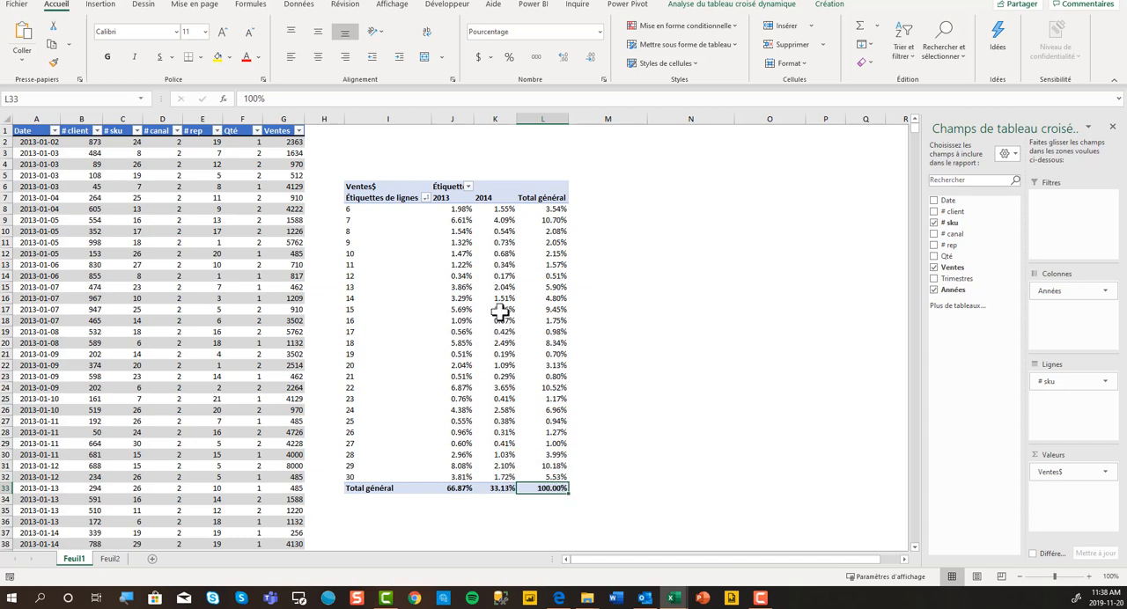
Reset the Ventes$ value display to "Aucun calcul" so the pivot table shows dollar amounts.
{"action": "left_click", "coordinate": [375, 188]}
{"action": "right_click", "coordinate": [374, 188]}
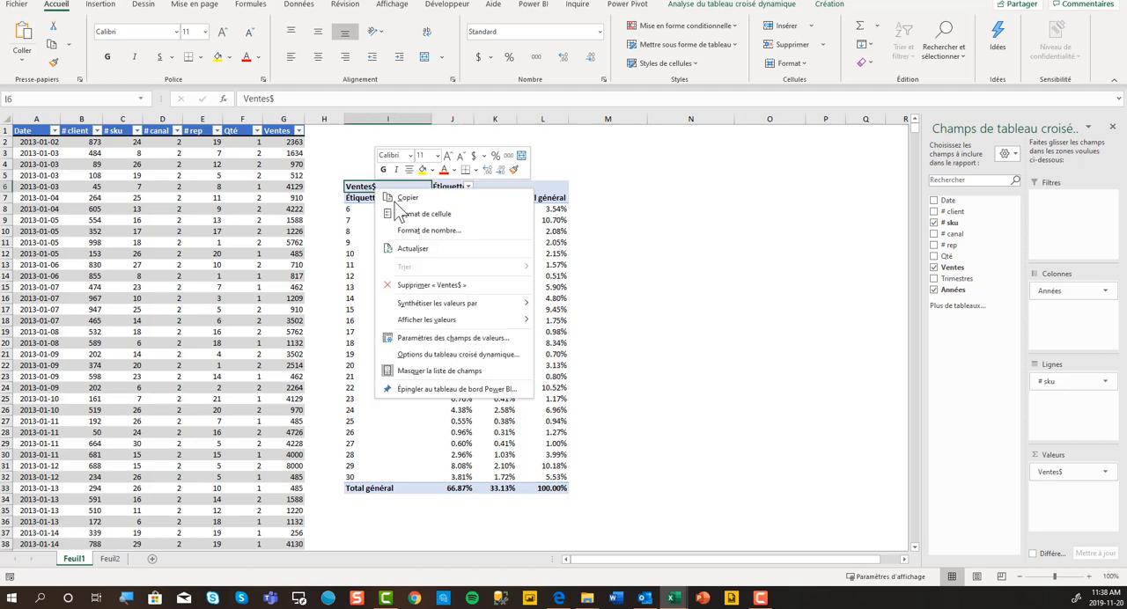
{"action": "left_click", "coordinate": [555, 325]}
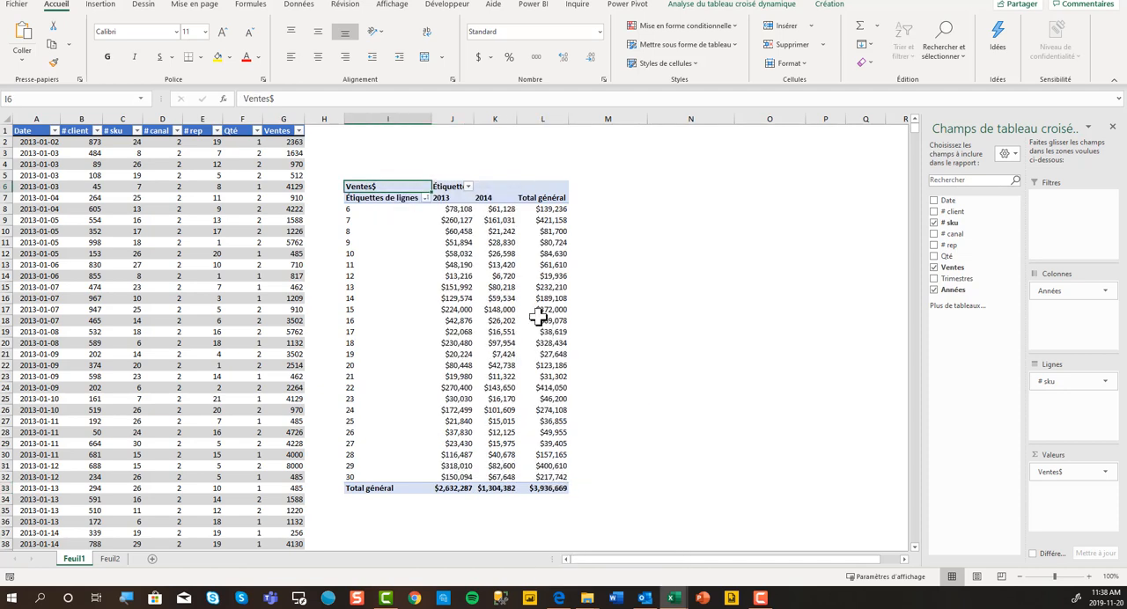
Remove Années from the pivot table's columns and add Ventes to the values a second time.
{"action": "left_click_drag", "start_coordinate": [1066, 292], "coordinate": [907, 282]}
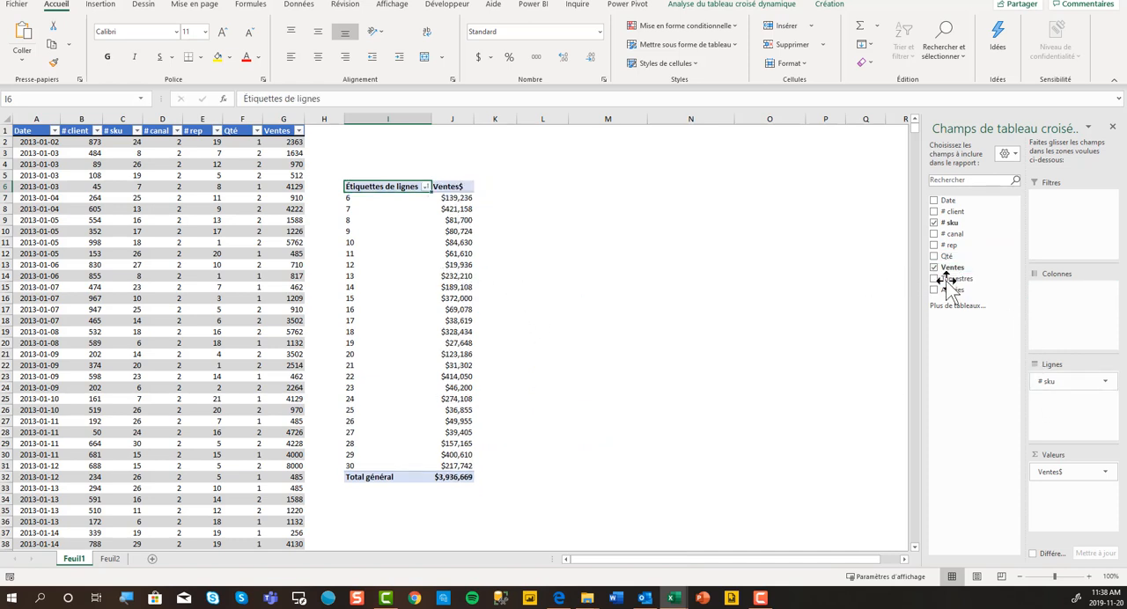
{"action": "left_click_drag", "start_coordinate": [948, 270], "coordinate": [1061, 493]}
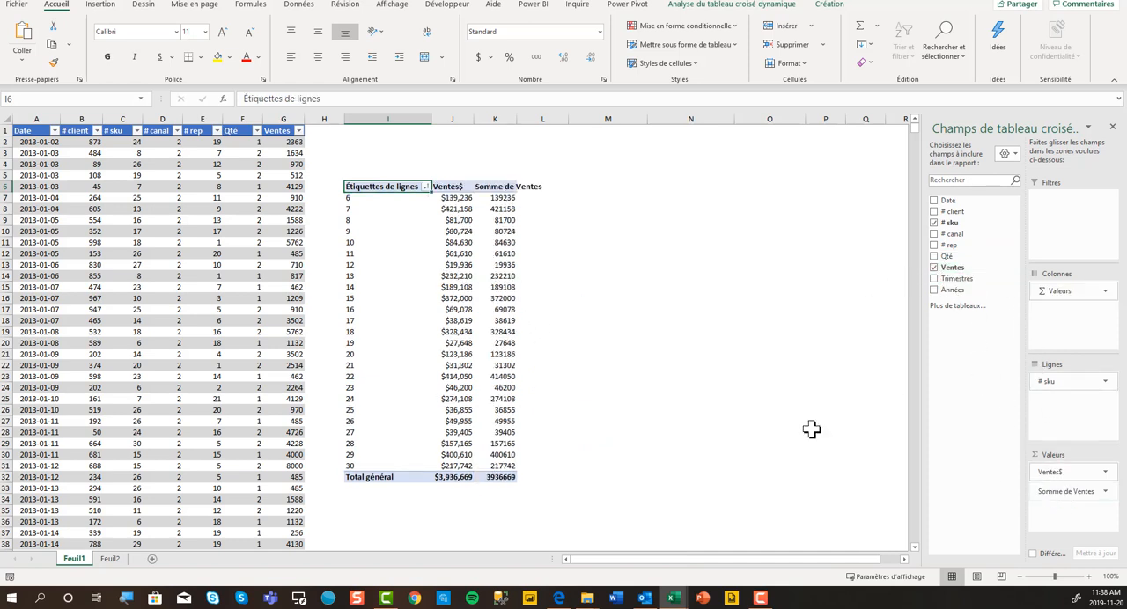
Show the newly added Somme de Ventes field as "% du total de la colonne".
{"action": "left_click", "coordinate": [511, 187]}
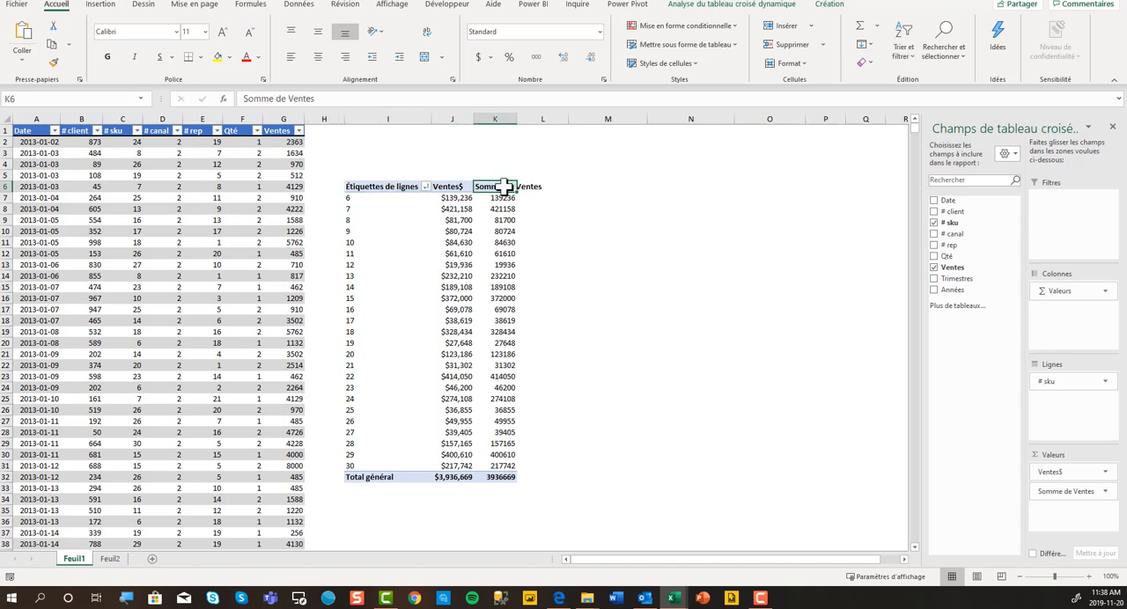
{"action": "double_click", "coordinate": [504, 186]}
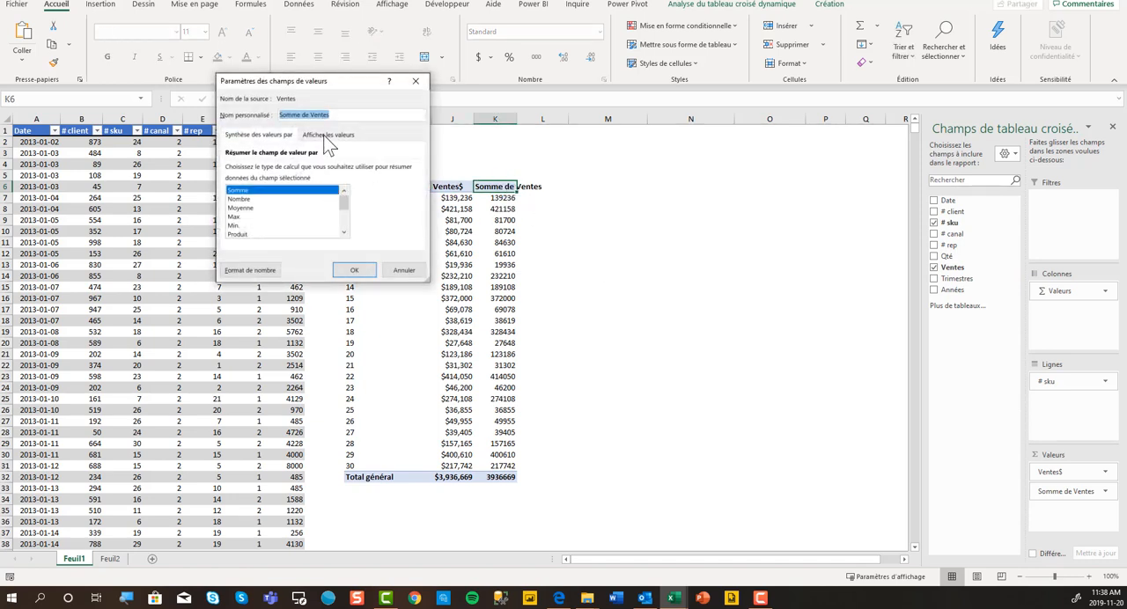
{"action": "left_click", "coordinate": [325, 136]}
{"action": "left_click", "coordinate": [415, 169]}
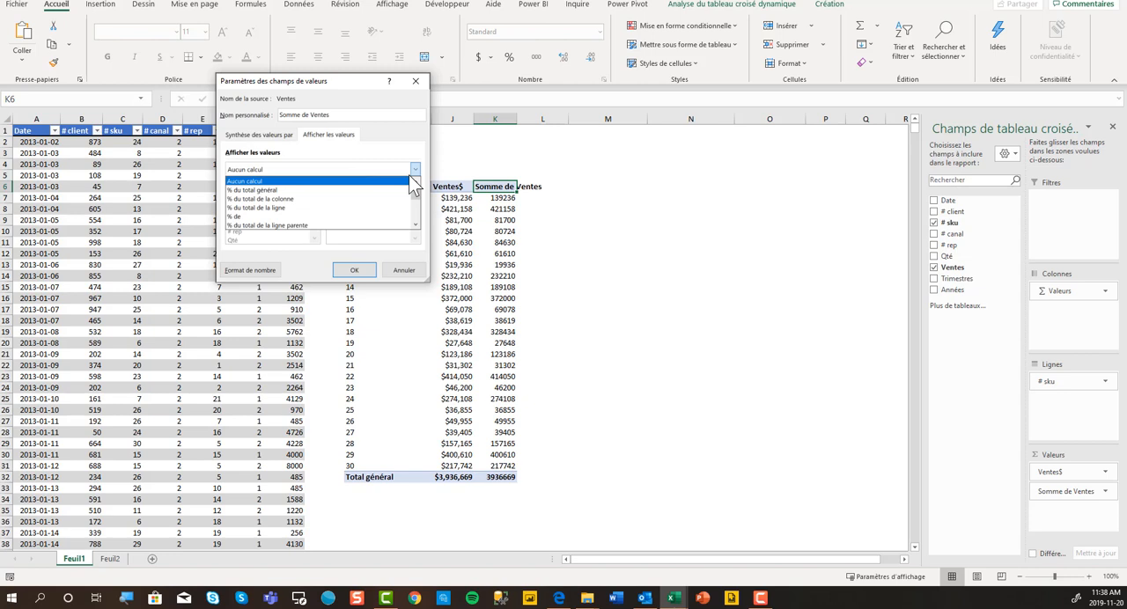
{"action": "left_click", "coordinate": [361, 199]}
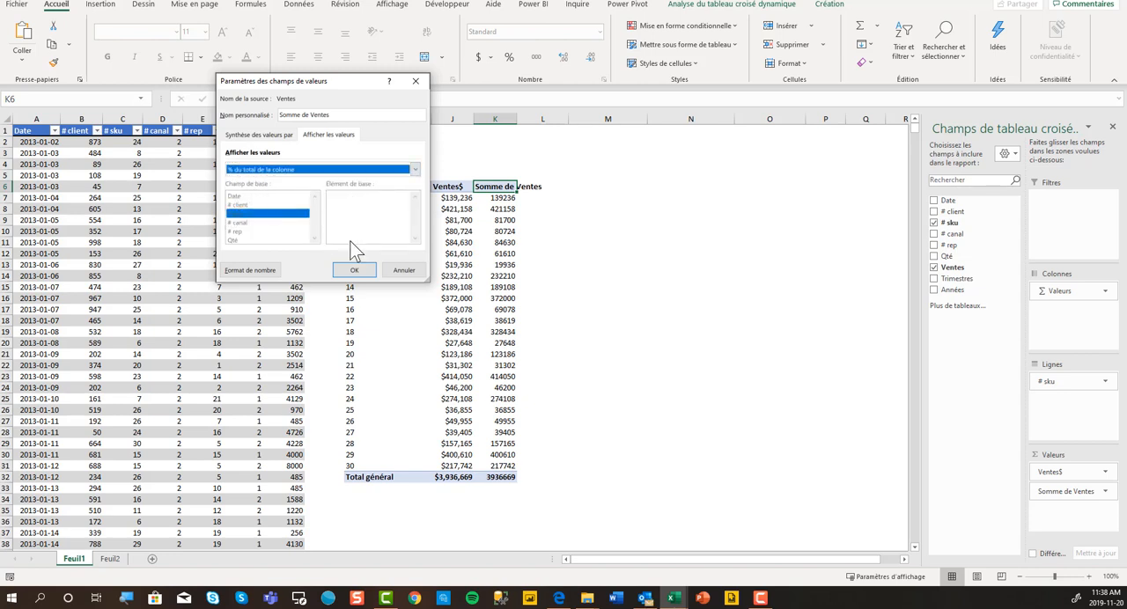
{"action": "left_click", "coordinate": [354, 273]}
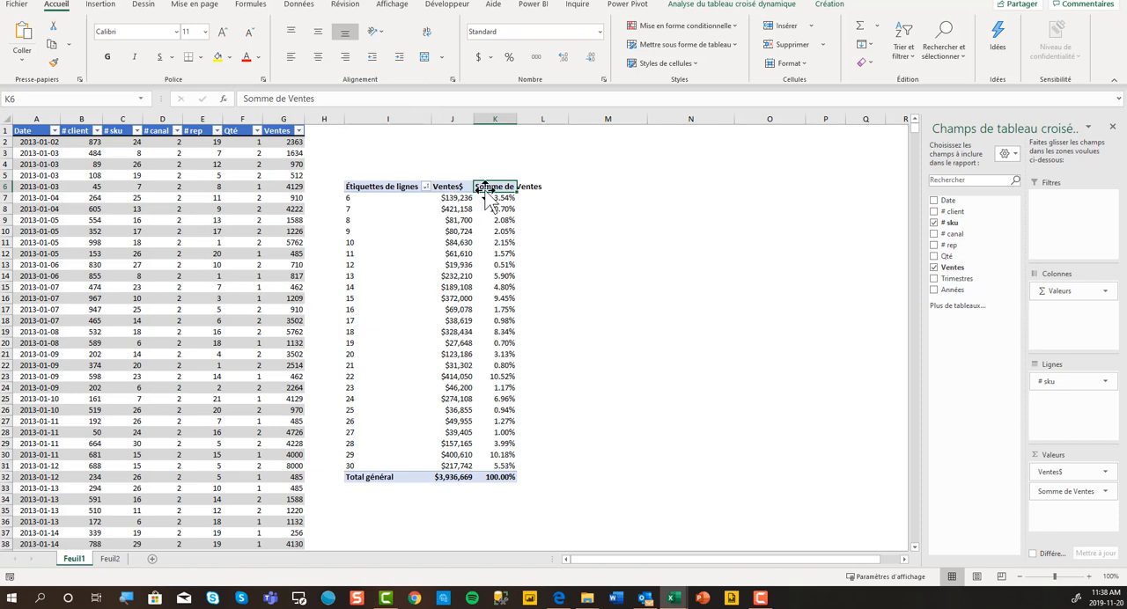
Compare the dollar amounts in the Ventes$ column with the percentages in the Somme de Ventes column.
{"action": "left_click", "coordinate": [451, 200]}
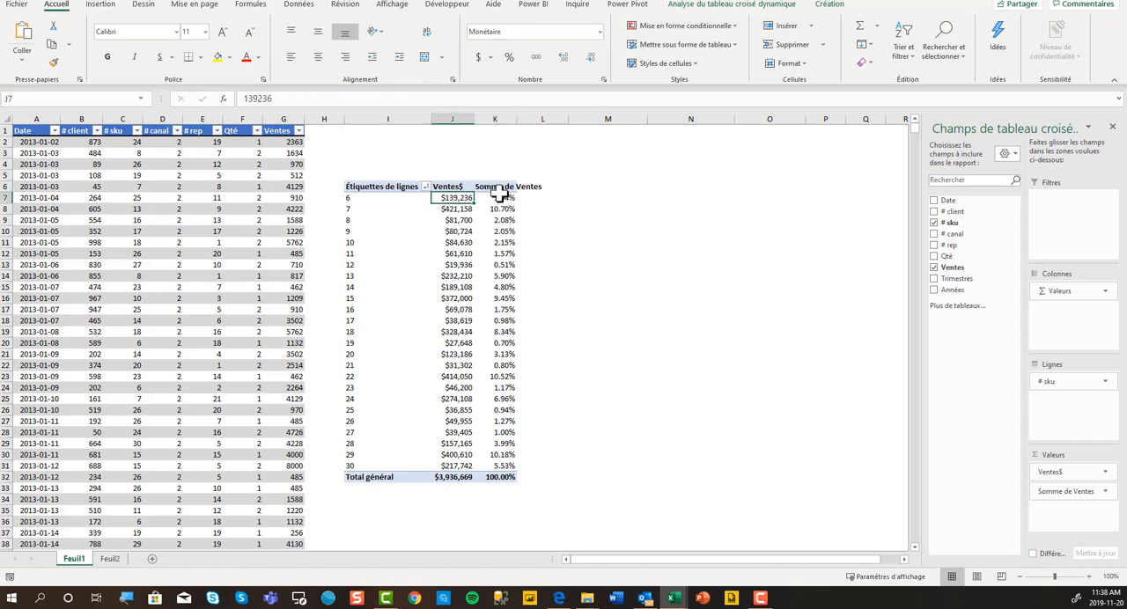
{"action": "left_click", "coordinate": [500, 197]}
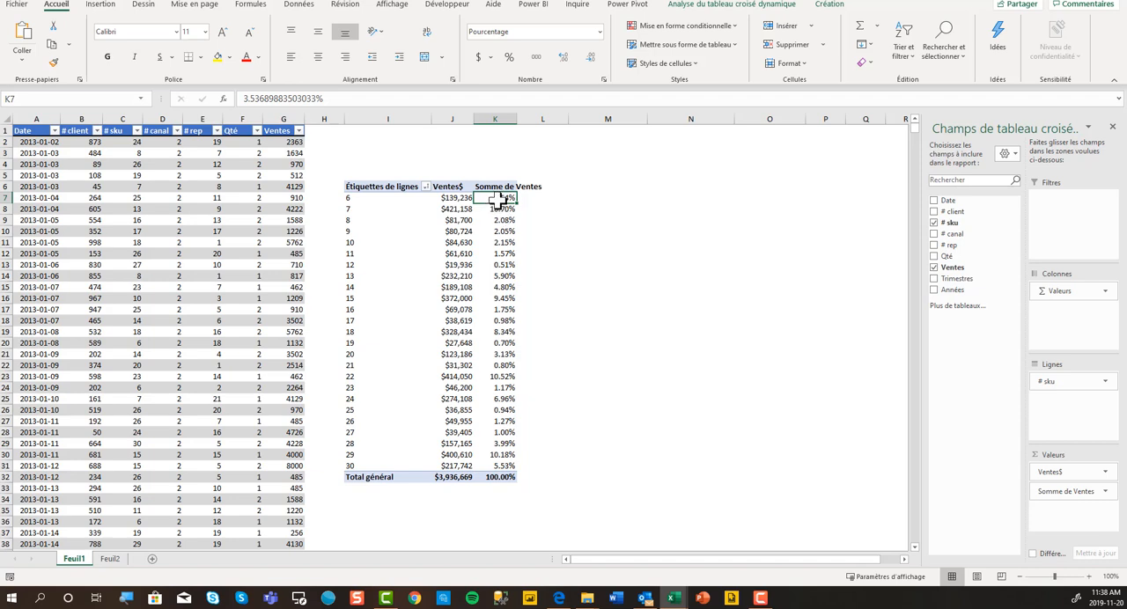
{"action": "left_click", "coordinate": [447, 187]}
{"action": "left_click", "coordinate": [507, 188]}
{"action": "left_click", "coordinate": [445, 186]}
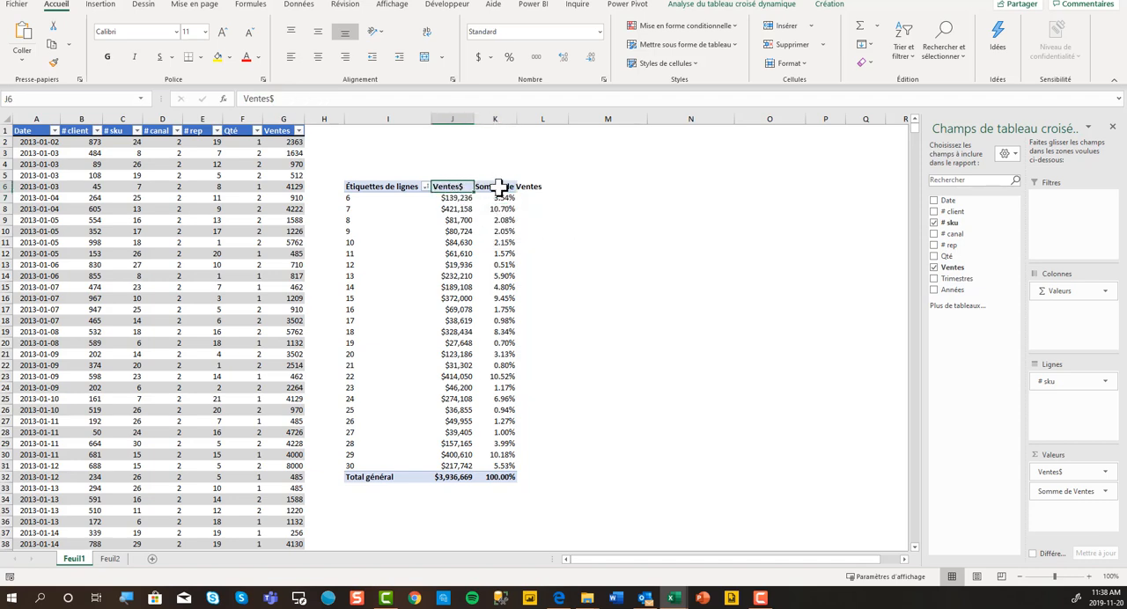
{"action": "left_click", "coordinate": [500, 186]}
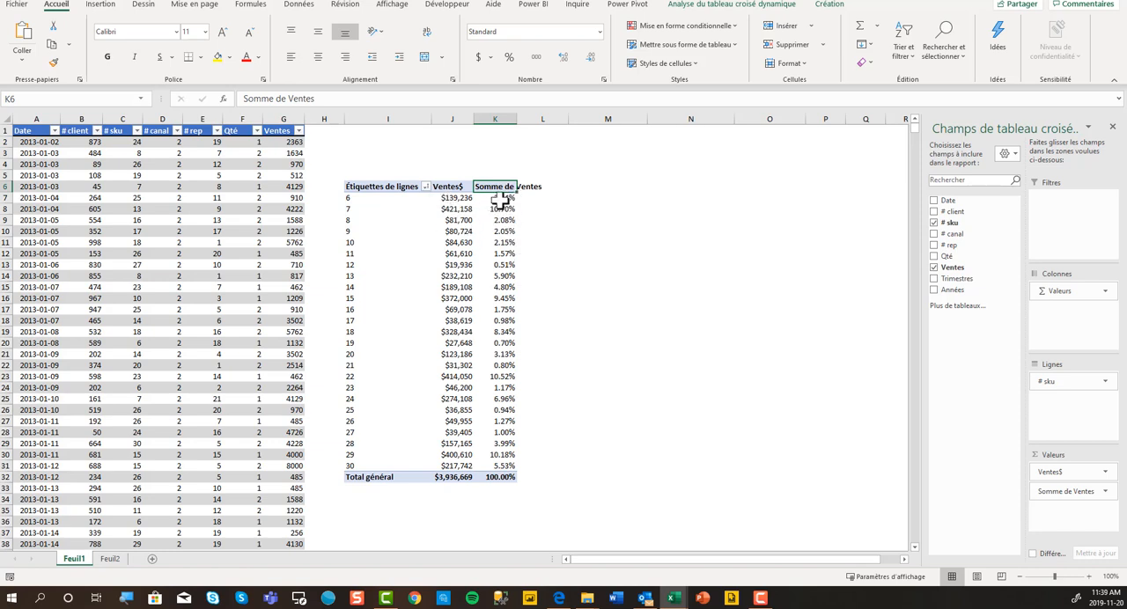
{"action": "mouse_move", "coordinate": [450, 199]}
Summarize the Somme de Ventes field by Nombre, leaving its percentage-of-column display selected.
{"action": "double_click", "coordinate": [507, 186]}
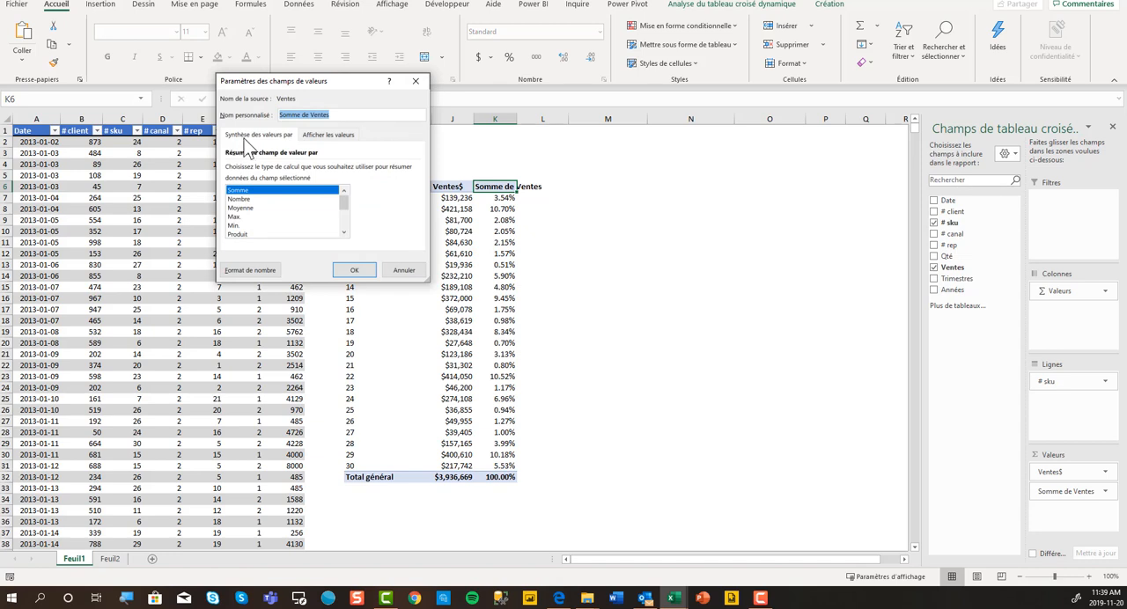
{"action": "left_click", "coordinate": [329, 137]}
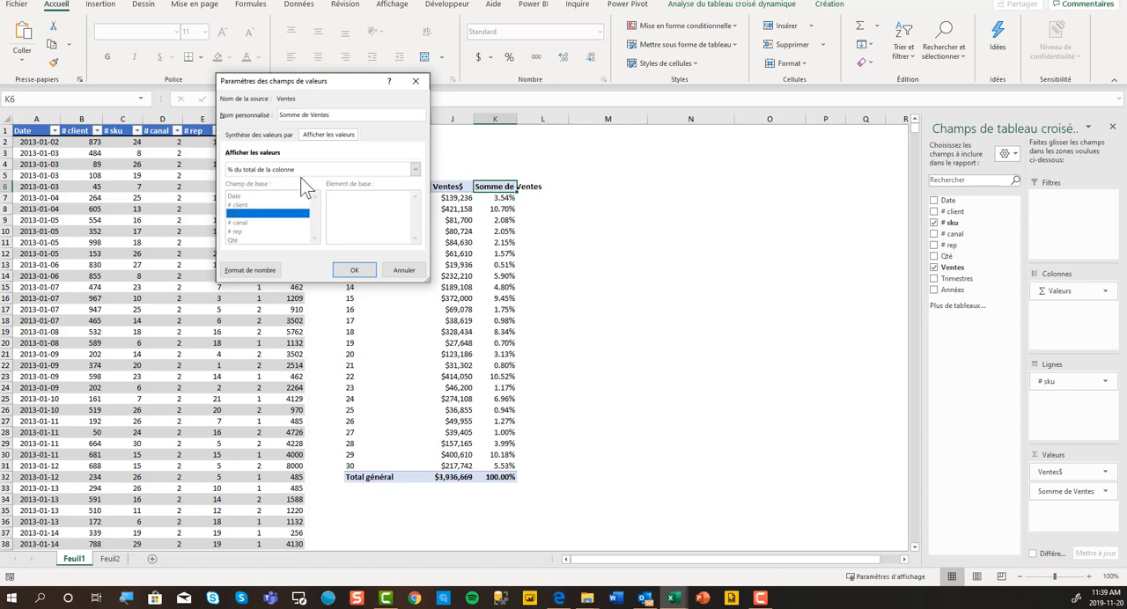
{"action": "left_click", "coordinate": [278, 137]}
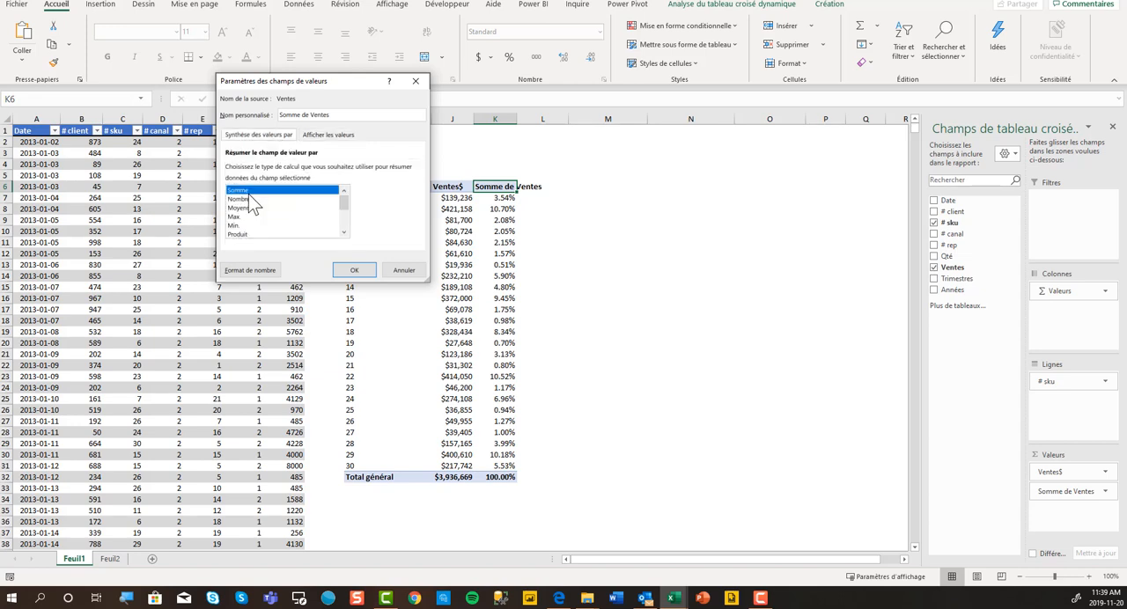
{"action": "left_click_drag", "start_coordinate": [273, 81], "coordinate": [627, 163]}
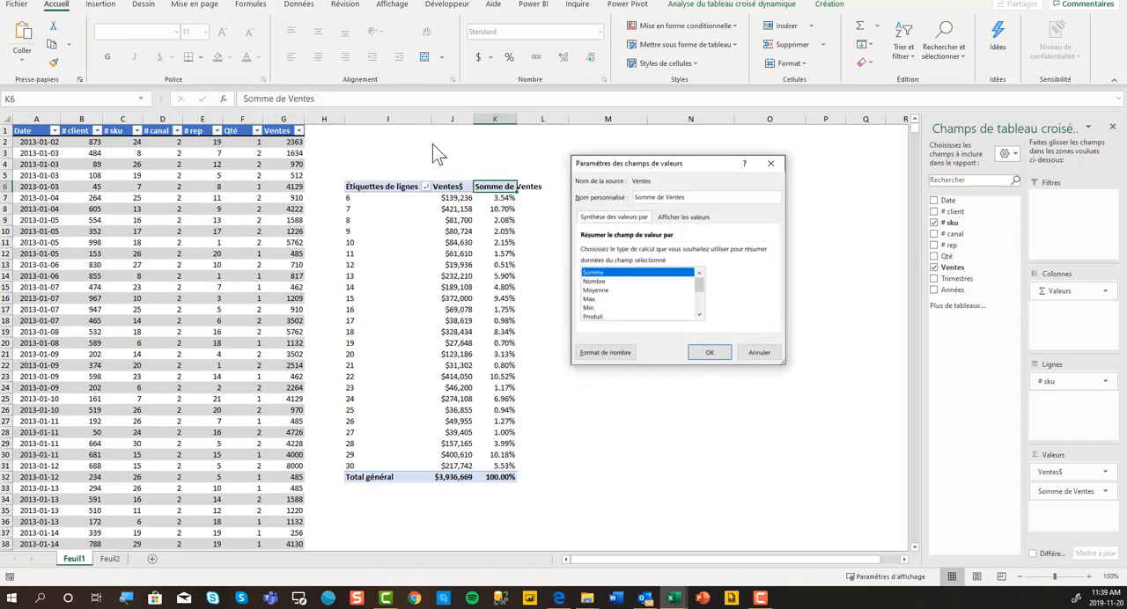
{"action": "left_click", "coordinate": [594, 281]}
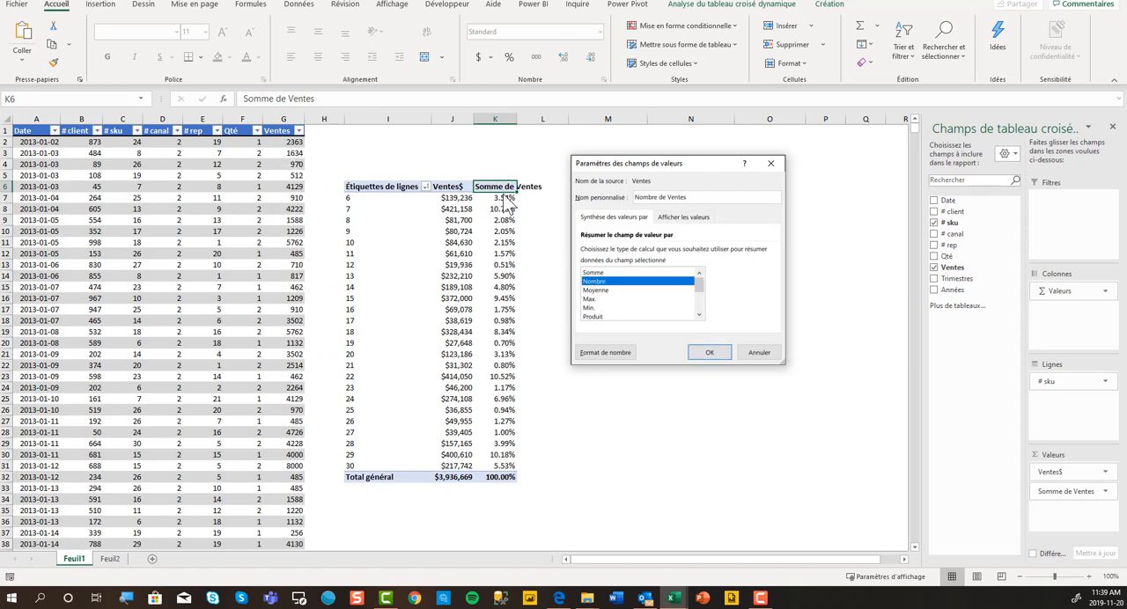
{"action": "left_click", "coordinate": [718, 356]}
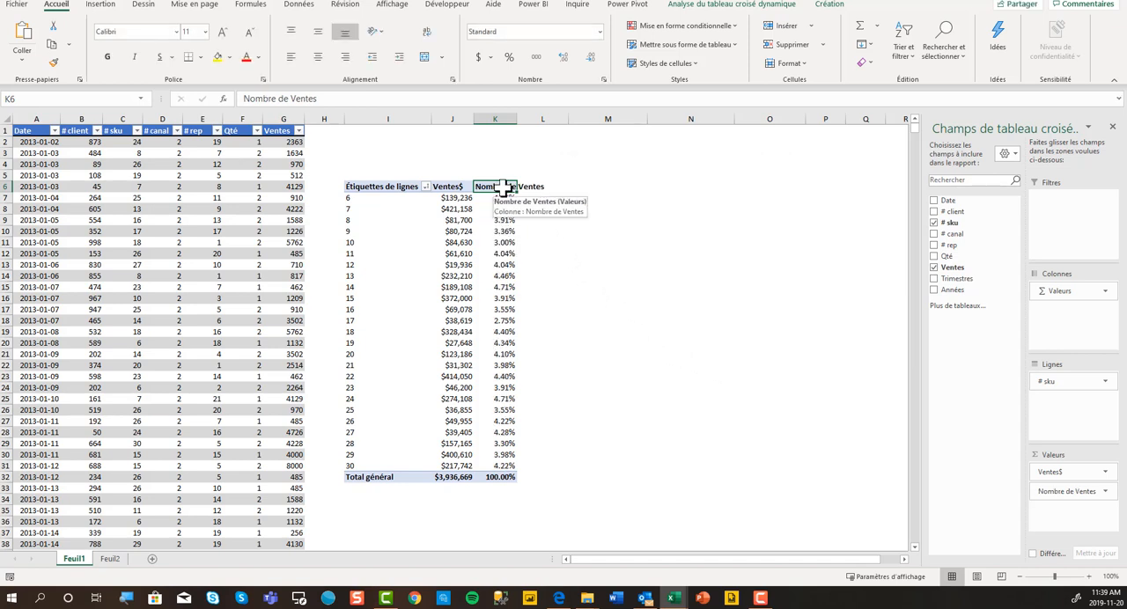
Close the value field settings and undo the switch to Nombre, returning the second Ventes field to Somme.
{"action": "double_click", "coordinate": [501, 188]}
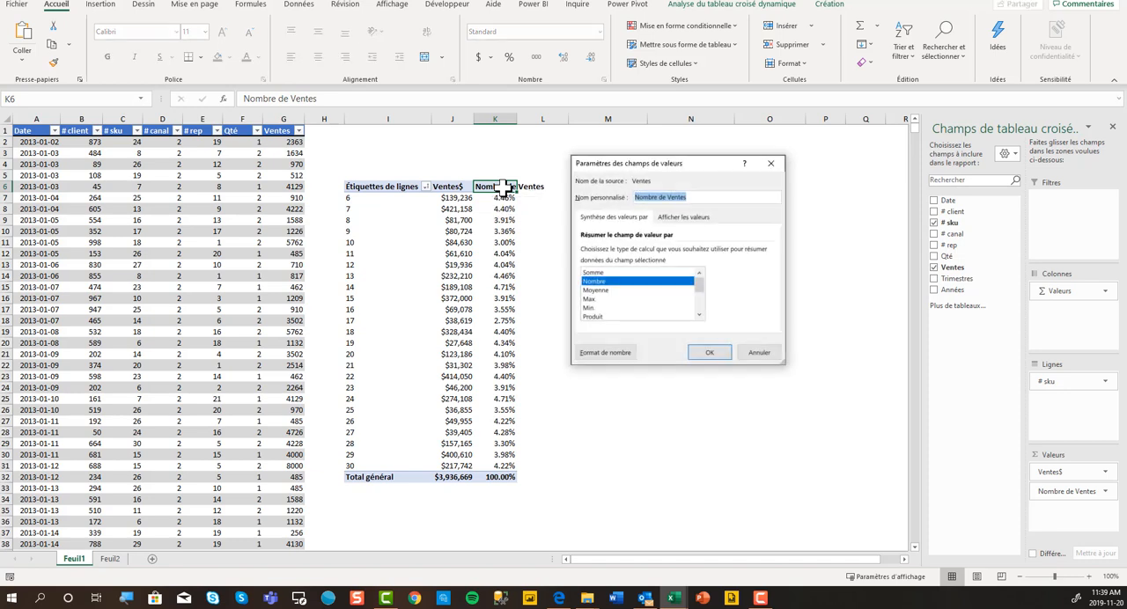
{"action": "left_click", "coordinate": [789, 159]}
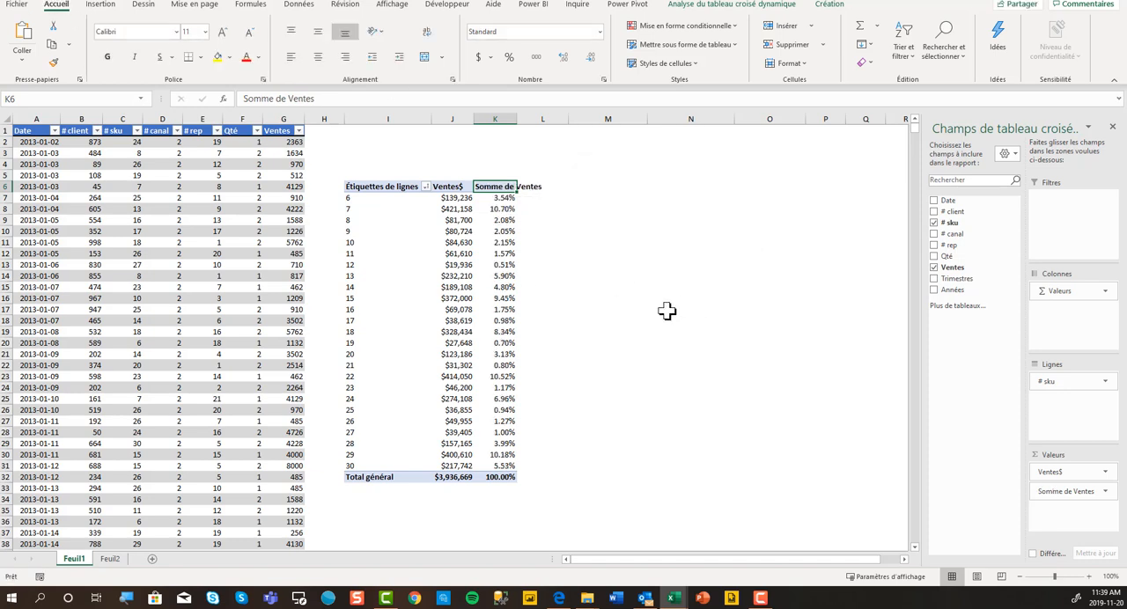
Rename the Somme de Ventes percentage field "% $ Ventes".
{"action": "double_click", "coordinate": [497, 188]}
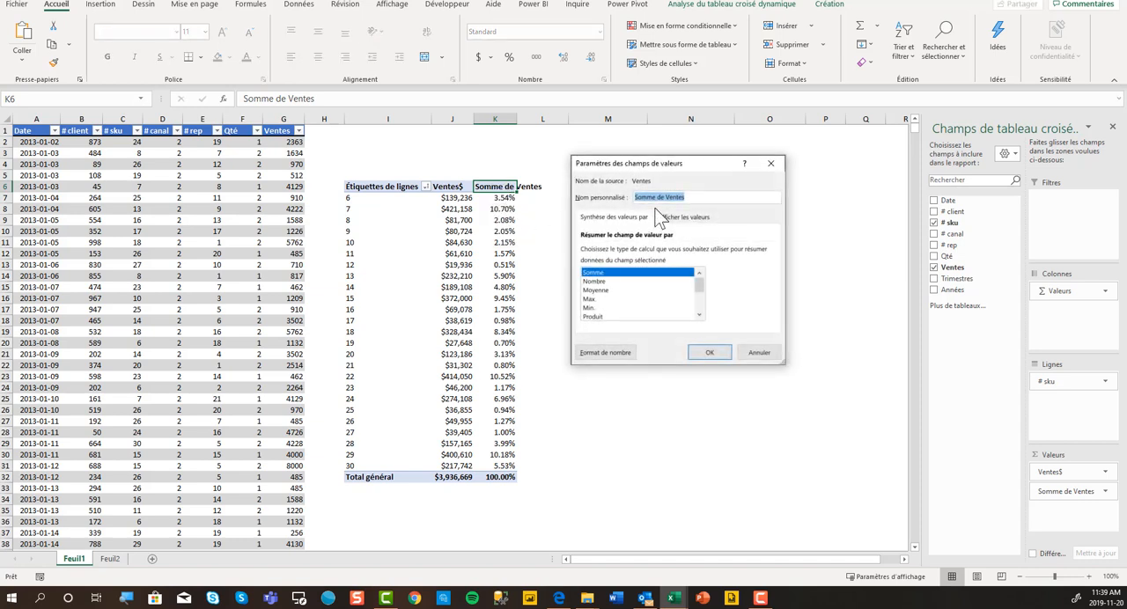
{"action": "type", "text": "% $ Ventes"}
{"action": "key", "text": "Return"}
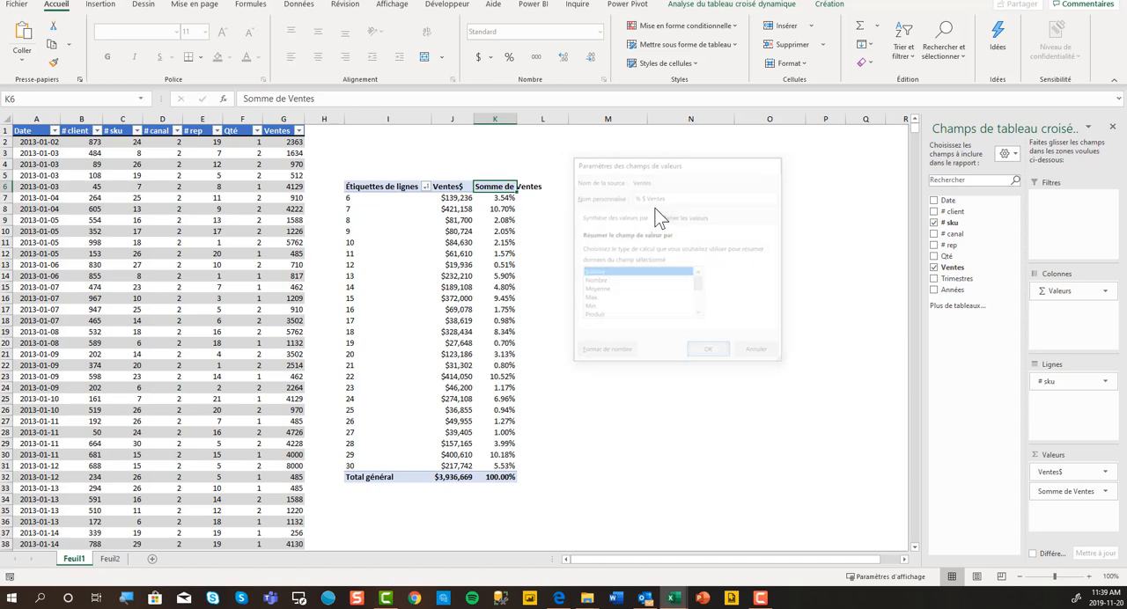
Add Ventes to the pivot table values a third time, enter the custom name "# transactions" and summarize it by Nombre.
{"action": "left_click_drag", "start_coordinate": [956, 271], "coordinate": [1071, 515]}
{"action": "double_click", "coordinate": [553, 186]}
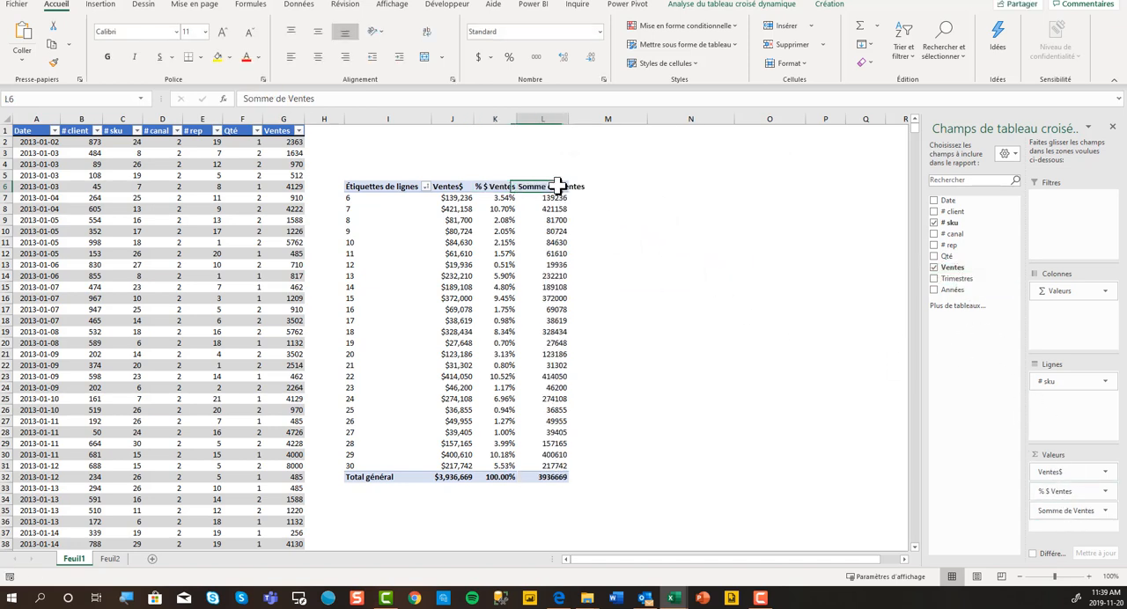
{"action": "type", "text": "# transactions"}
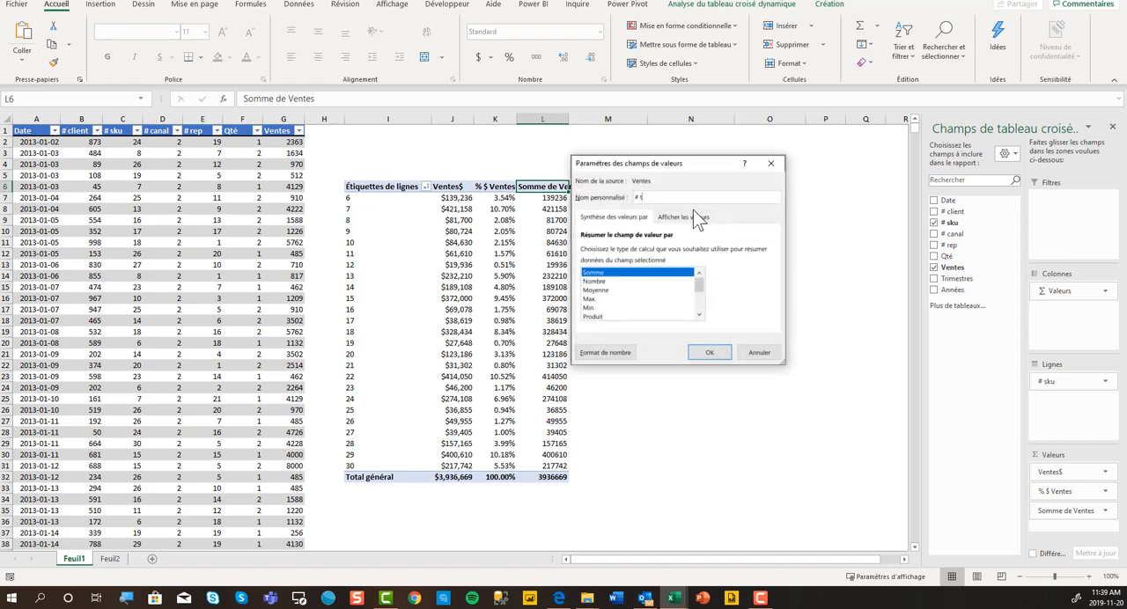
{"action": "left_click", "coordinate": [598, 281]}
Format the count field as Nombre with a thousands separator and no decimals, and apply the field settings.
{"action": "left_click", "coordinate": [607, 354]}
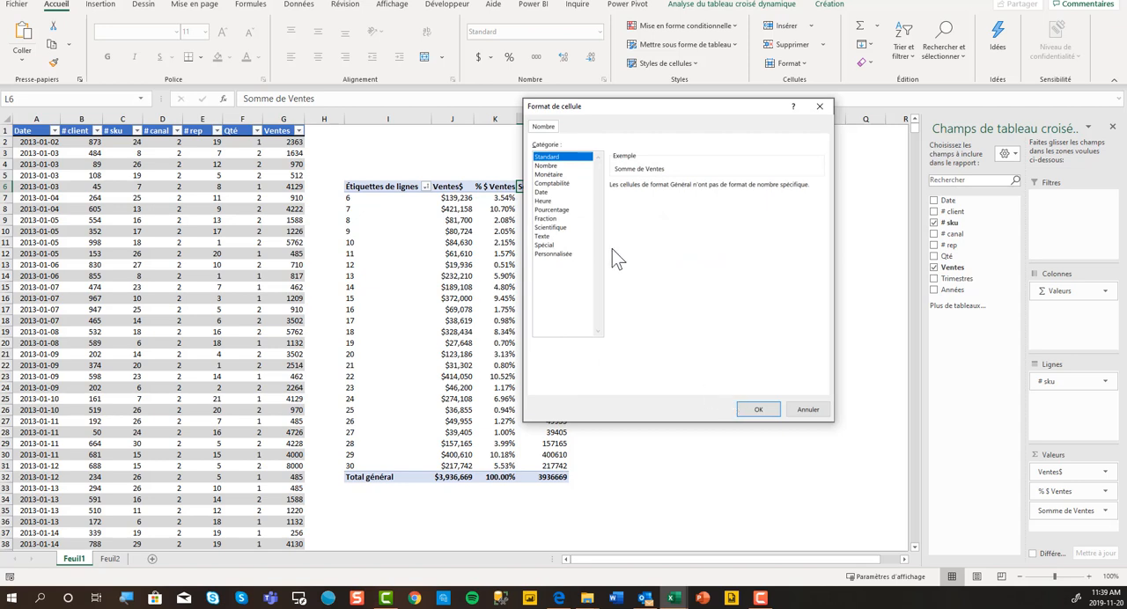
{"action": "left_click", "coordinate": [546, 165]}
{"action": "left_click", "coordinate": [638, 204]}
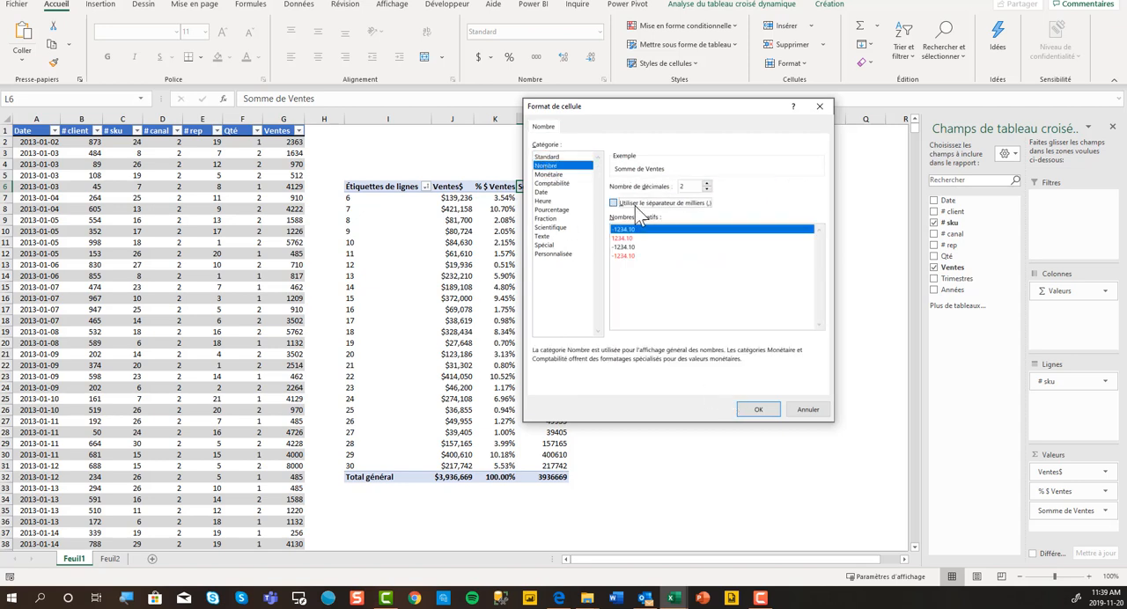
{"action": "left_click", "coordinate": [706, 189]}
{"action": "left_click", "coordinate": [706, 190]}
{"action": "left_click", "coordinate": [757, 410]}
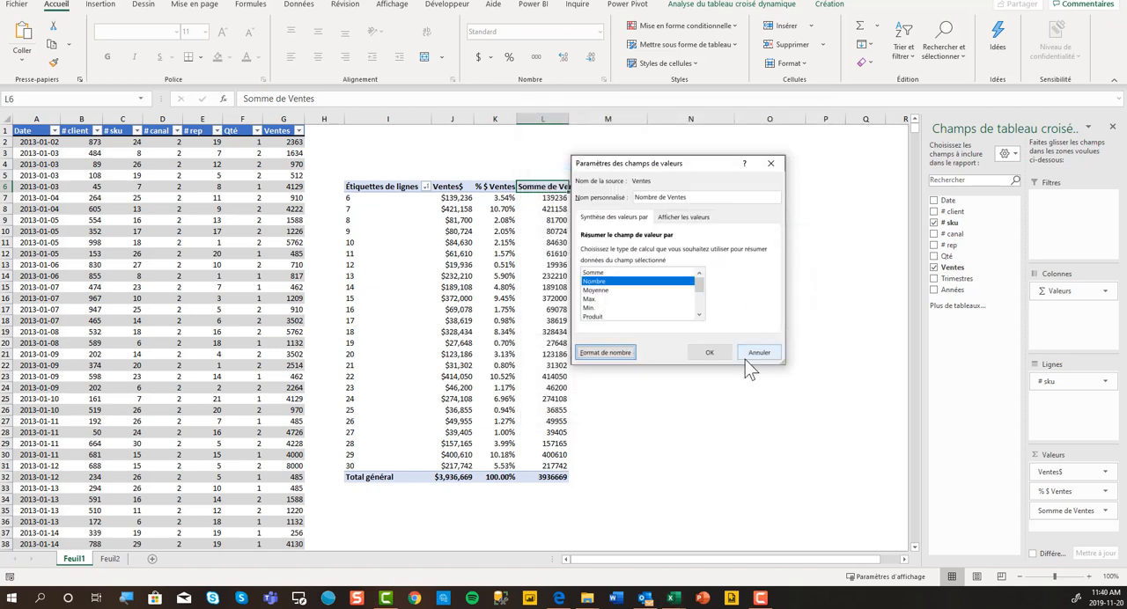
{"action": "left_click", "coordinate": [711, 356]}
Add Ventes to the values once more, summarized by Nombre and shown as "% du total de la colonne".
{"action": "left_click_drag", "start_coordinate": [959, 292], "coordinate": [1081, 528]}
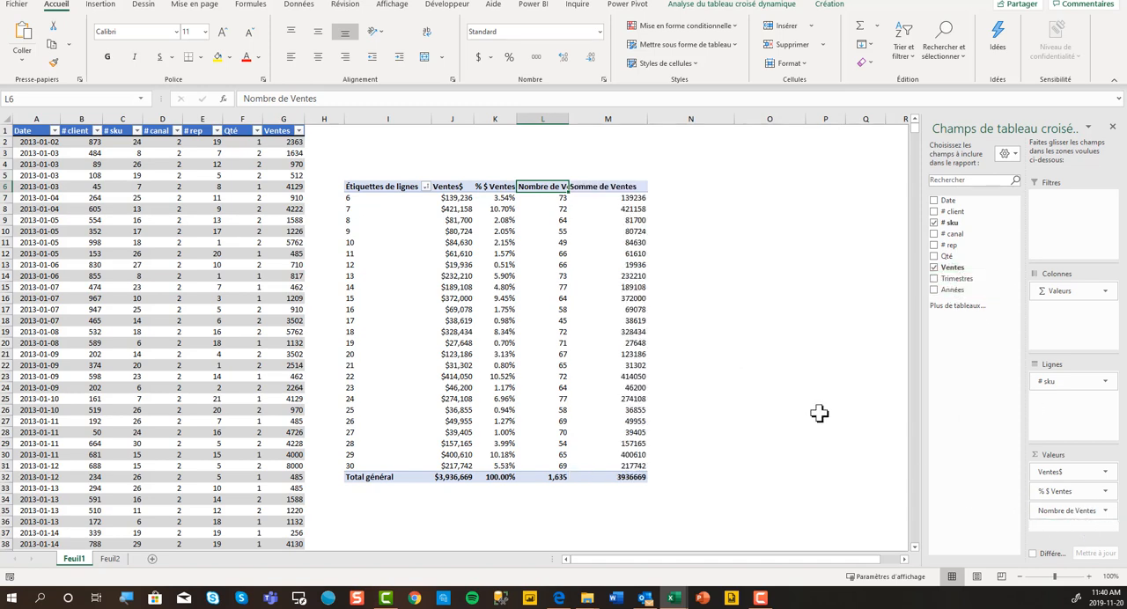
{"action": "double_click", "coordinate": [605, 188]}
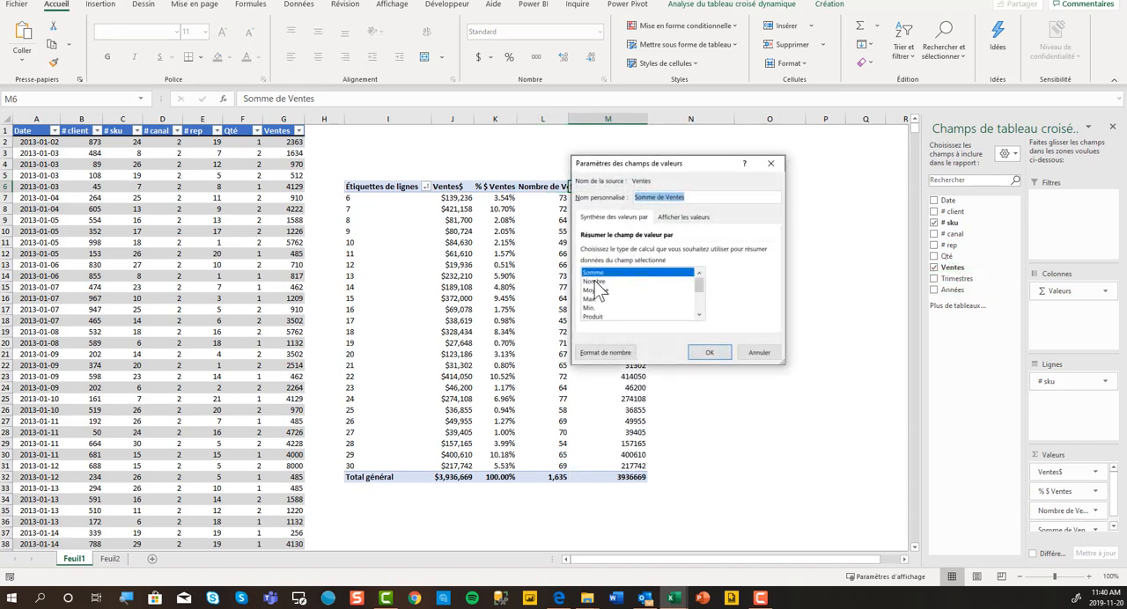
{"action": "left_click", "coordinate": [595, 281]}
{"action": "left_click", "coordinate": [684, 217]}
{"action": "left_click", "coordinate": [662, 254]}
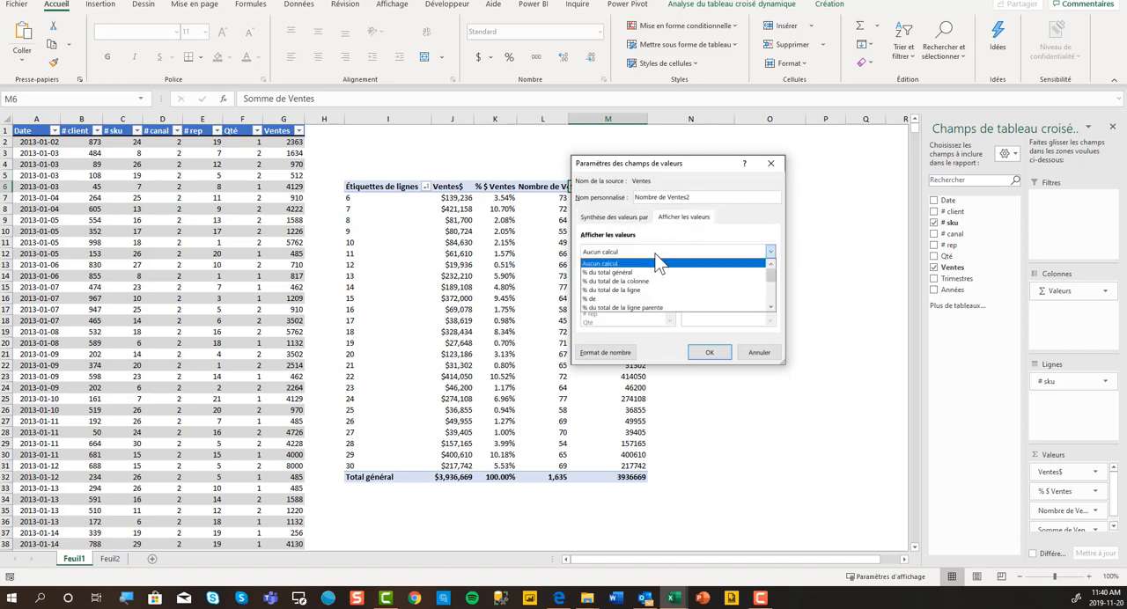
{"action": "left_click", "coordinate": [660, 282]}
{"action": "left_click", "coordinate": [709, 352]}
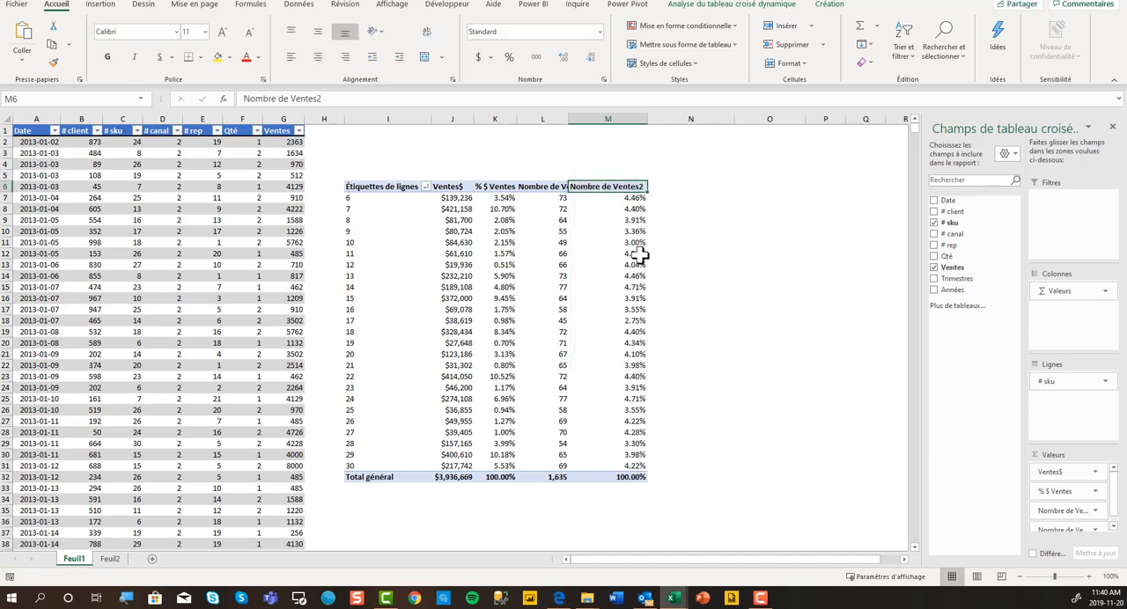
Compare the % $ Ventes percentages with the Nombre de Ventes2 percentages, along with the count and dollar columns they are based on.
{"action": "left_click", "coordinate": [510, 198]}
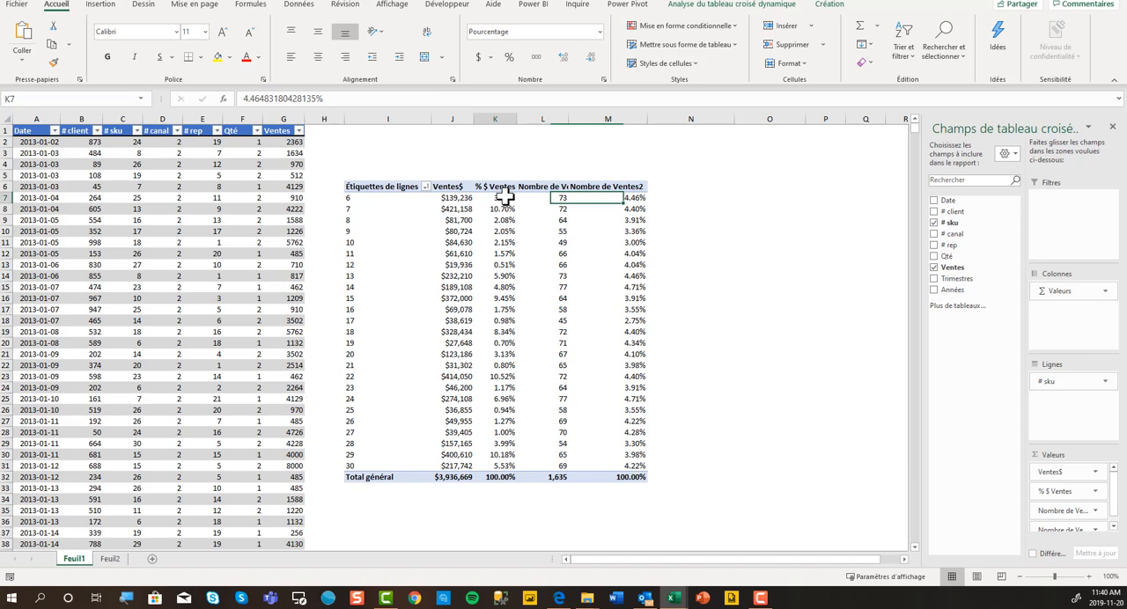
{"action": "left_click", "coordinate": [628, 201]}
{"action": "left_click", "coordinate": [511, 201]}
{"action": "left_click", "coordinate": [550, 118]}
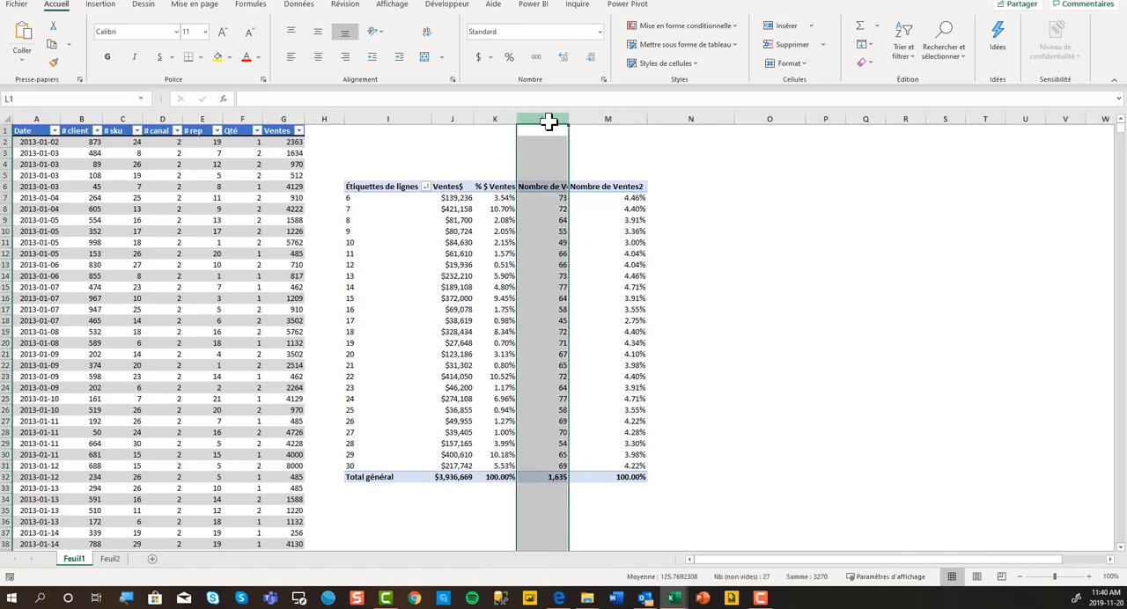
{"action": "left_click", "coordinate": [451, 118]}
Review the summary and display settings of the % $ Ventes and Nombre de Ventes2 fields without changing them.
{"action": "double_click", "coordinate": [507, 185]}
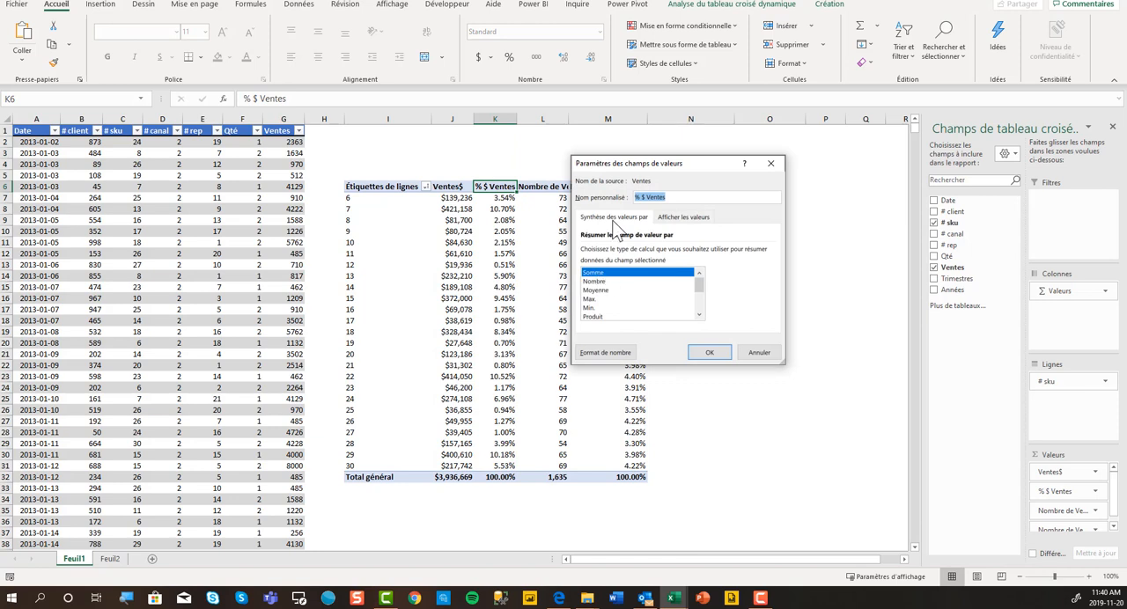
{"action": "left_click", "coordinate": [770, 162]}
{"action": "double_click", "coordinate": [621, 188]}
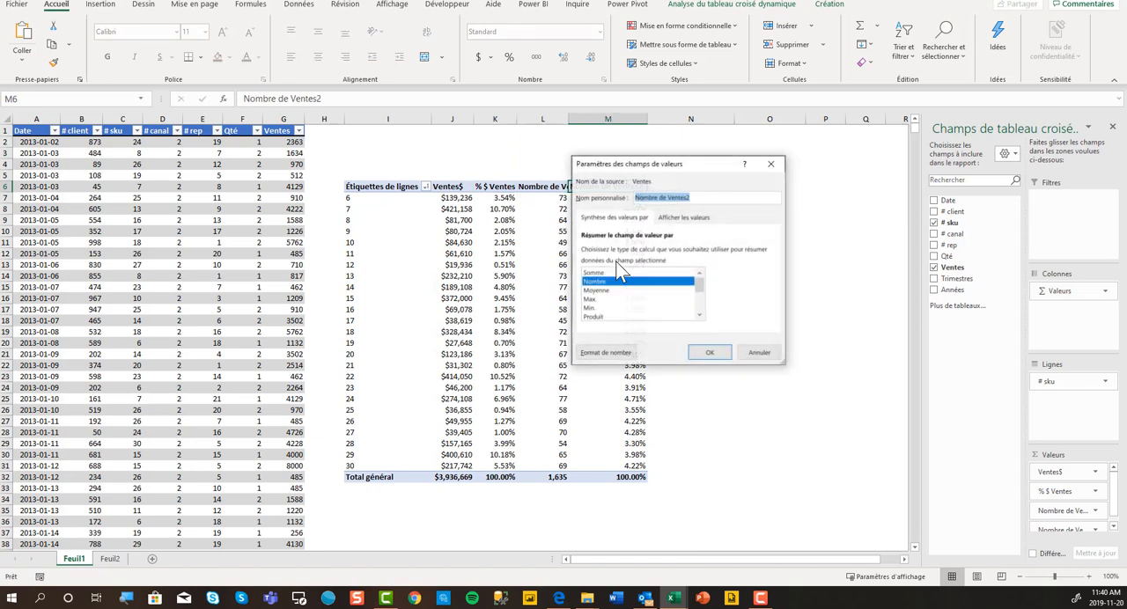
{"action": "left_click", "coordinate": [684, 218]}
{"action": "left_click", "coordinate": [632, 220]}
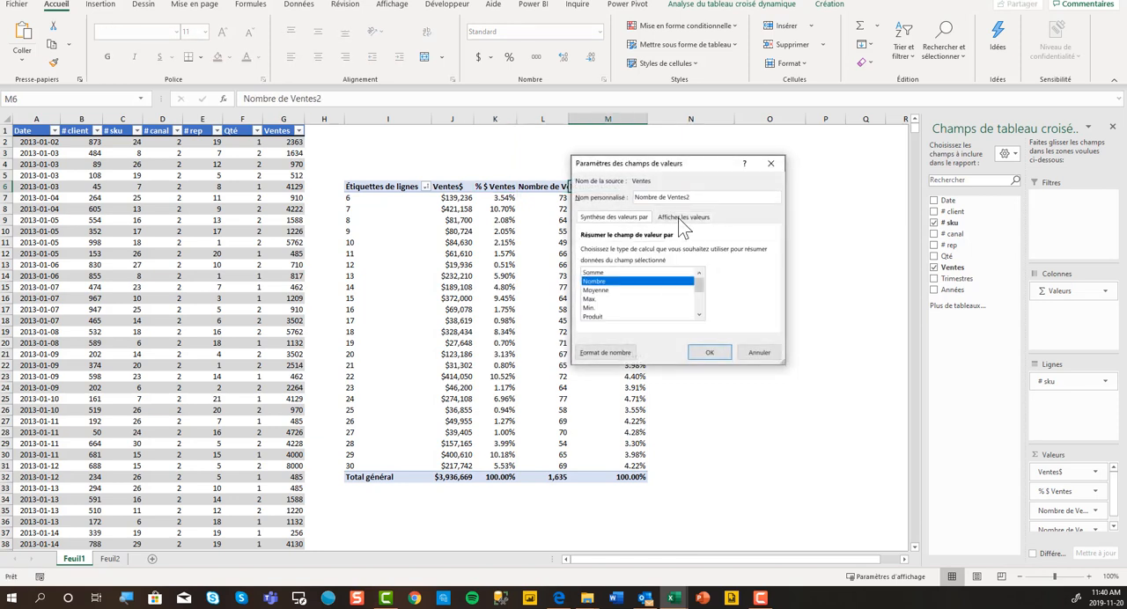
{"action": "left_click", "coordinate": [680, 219]}
{"action": "left_click", "coordinate": [630, 221]}
{"action": "left_click", "coordinate": [770, 163]}
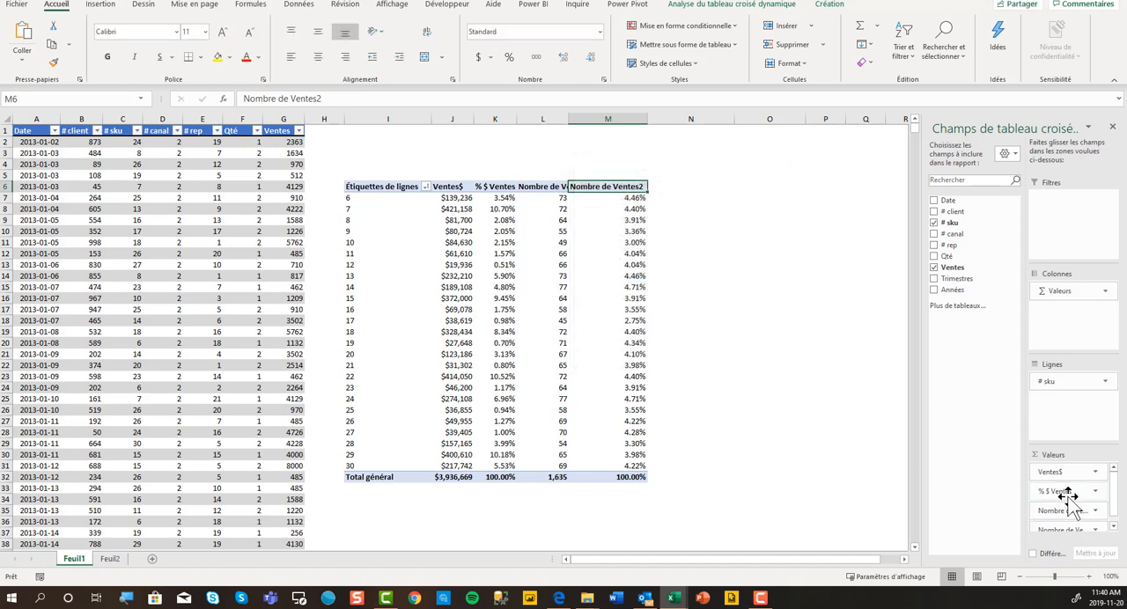
Remove the count fields and % $ Ventes from the pivot table, keeping only Ventes$ as a value.
{"action": "left_click_drag", "start_coordinate": [1052, 511], "coordinate": [982, 481]}
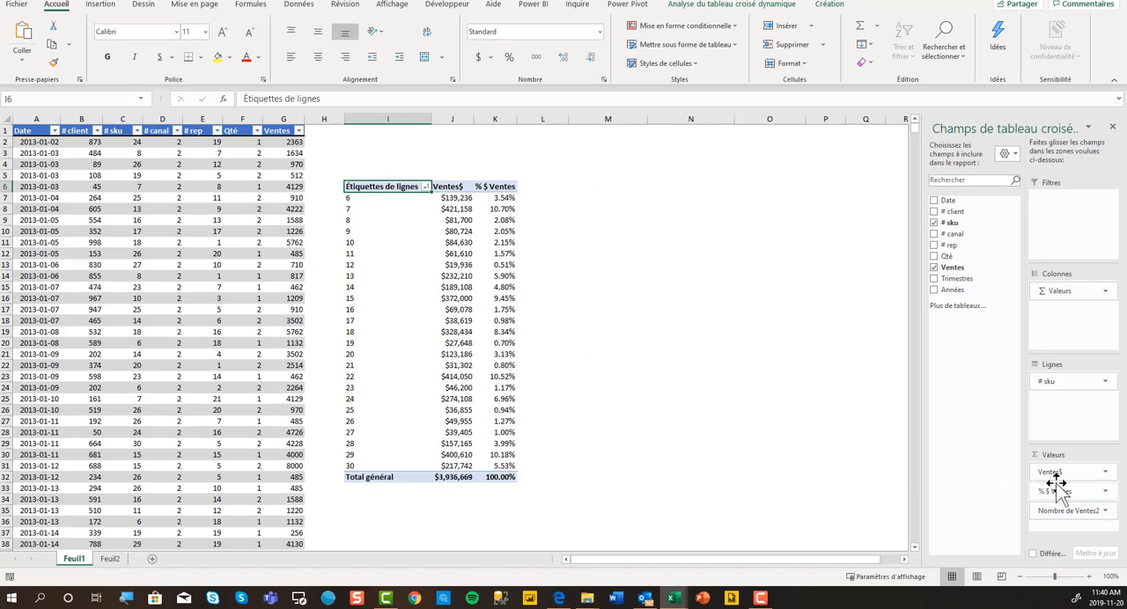
{"action": "left_click_drag", "start_coordinate": [1047, 495], "coordinate": [977, 456]}
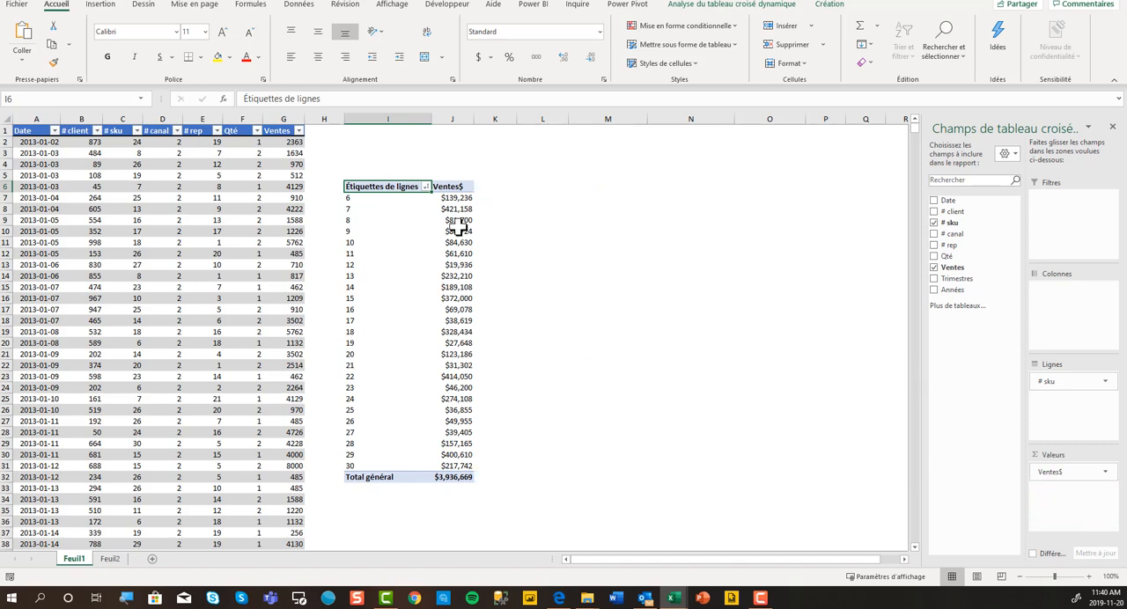
Add Ventes to the pivot table values a second time and place Années in the columns.
{"action": "mouse_move", "coordinate": [459, 209]}
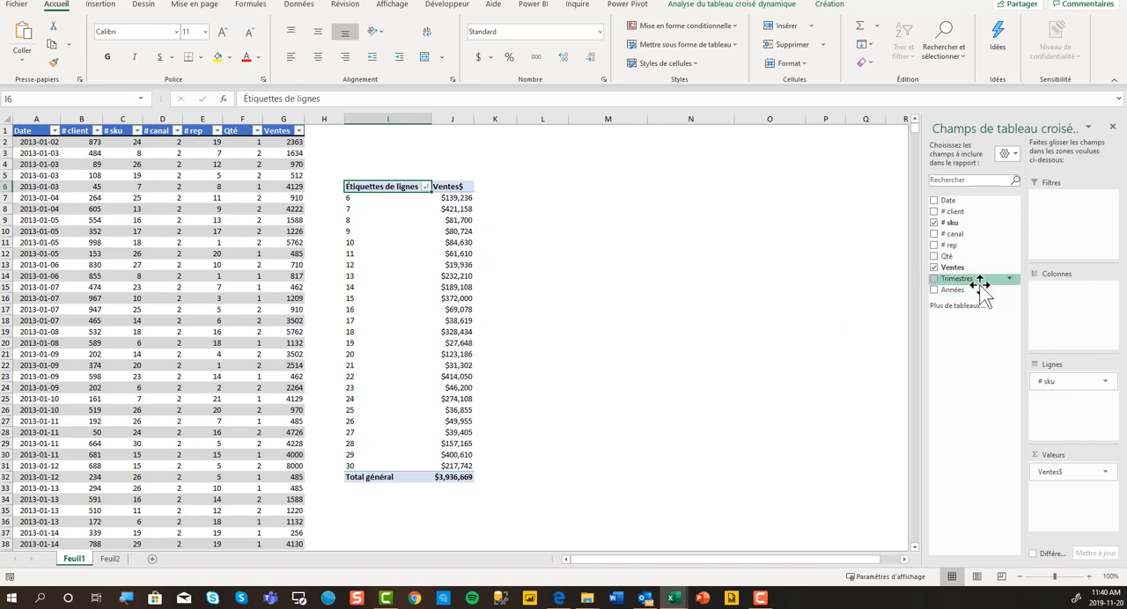
{"action": "left_click_drag", "start_coordinate": [953, 267], "coordinate": [1070, 493]}
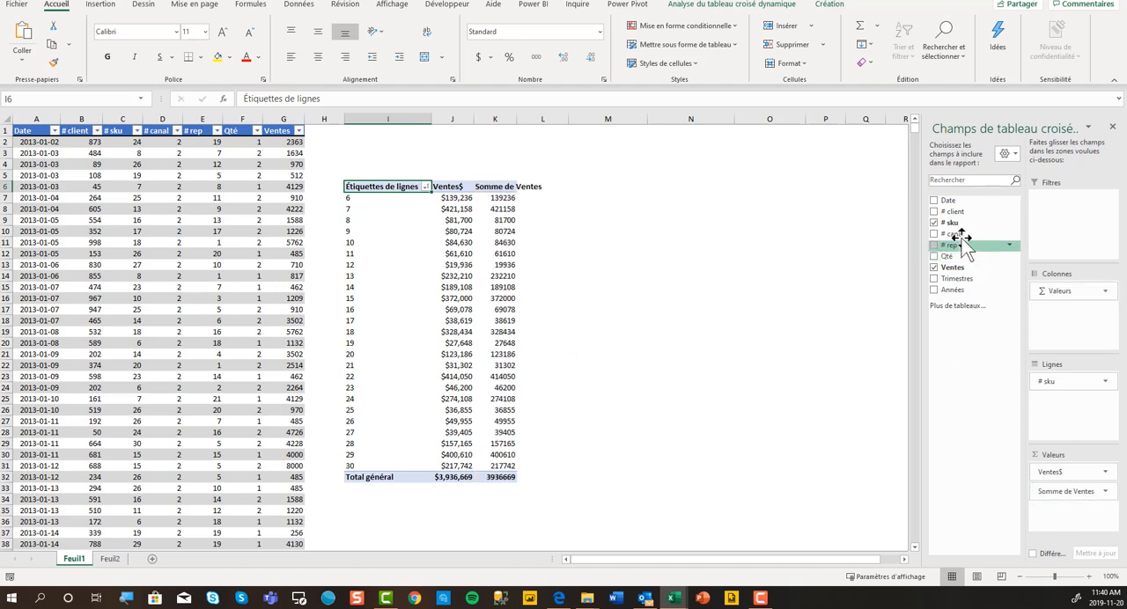
{"action": "left_click_drag", "start_coordinate": [952, 290], "coordinate": [1048, 315]}
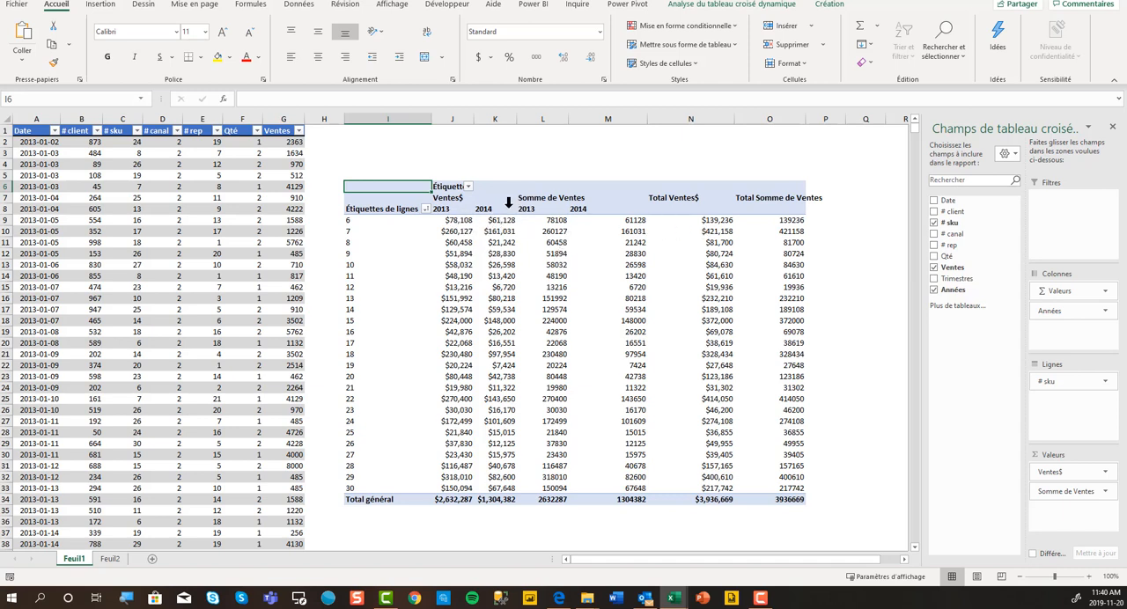
Show Ventes$ as "Différence par rapport", with Années as the base field and (précédent) as the base item.
{"action": "mouse_move", "coordinate": [500, 228]}
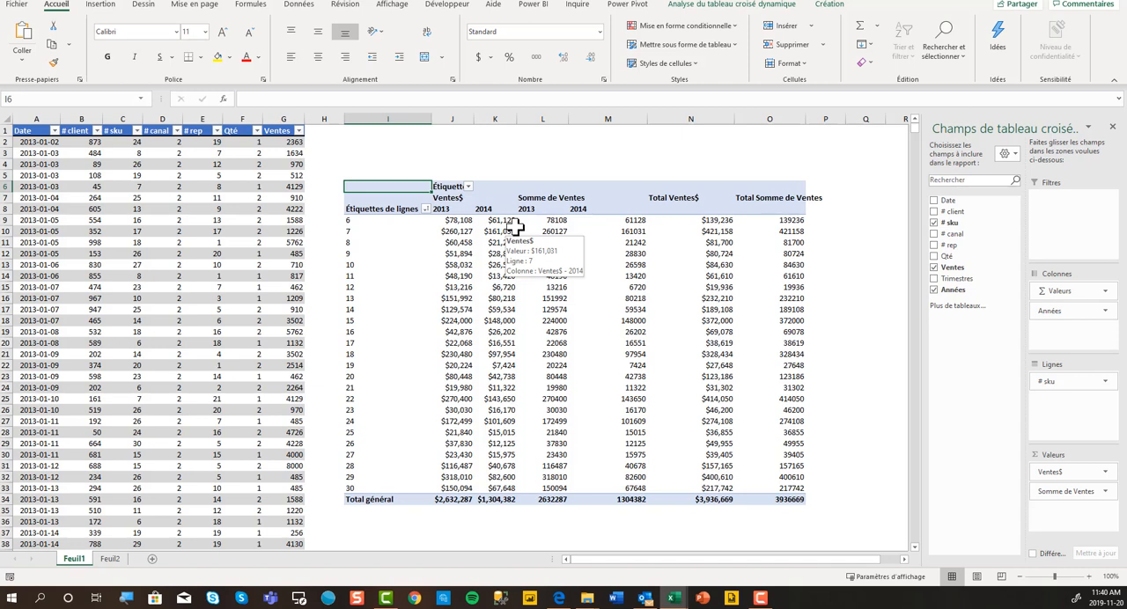
{"action": "double_click", "coordinate": [447, 199]}
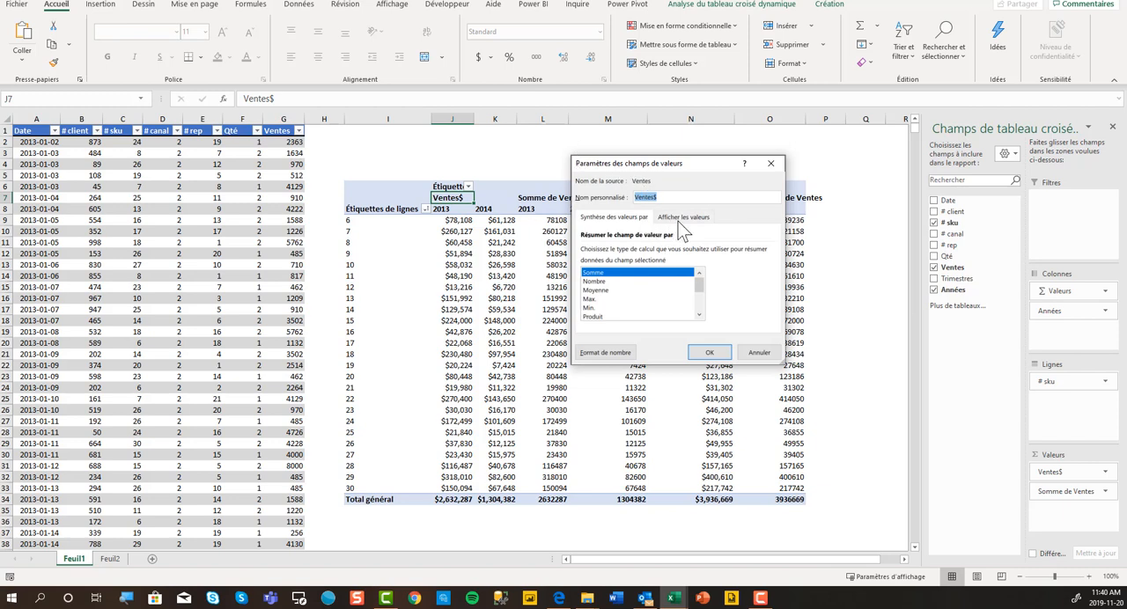
{"action": "left_click", "coordinate": [680, 217]}
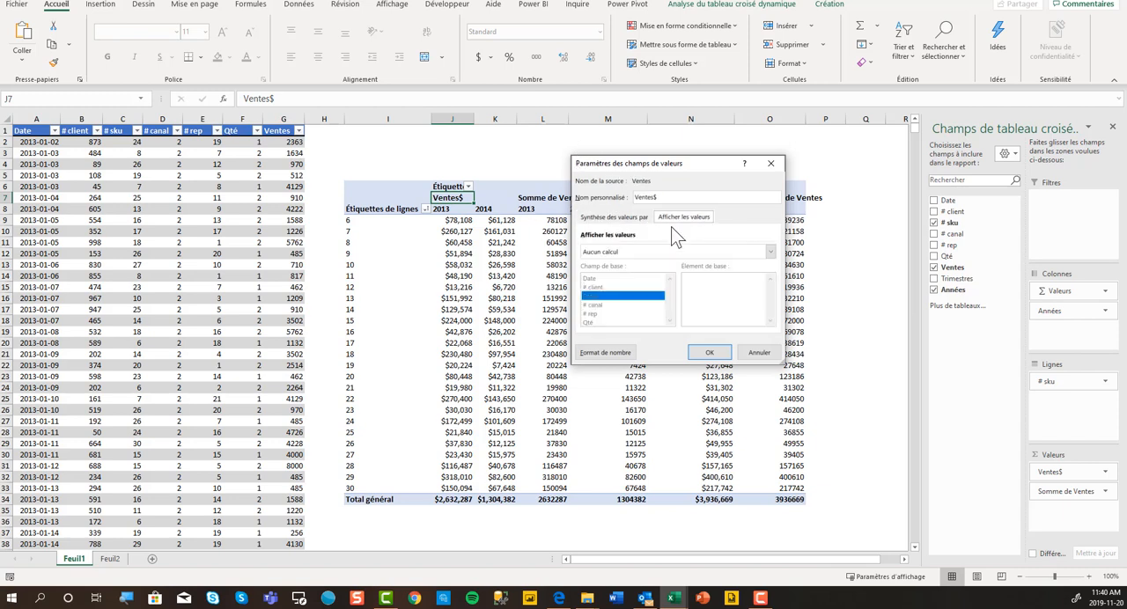
{"action": "left_click", "coordinate": [771, 253]}
{"action": "left_click", "coordinate": [771, 307]}
{"action": "left_click", "coordinate": [771, 307]}
{"action": "left_click", "coordinate": [771, 306]}
{"action": "left_click", "coordinate": [772, 306]}
{"action": "left_click", "coordinate": [771, 307]}
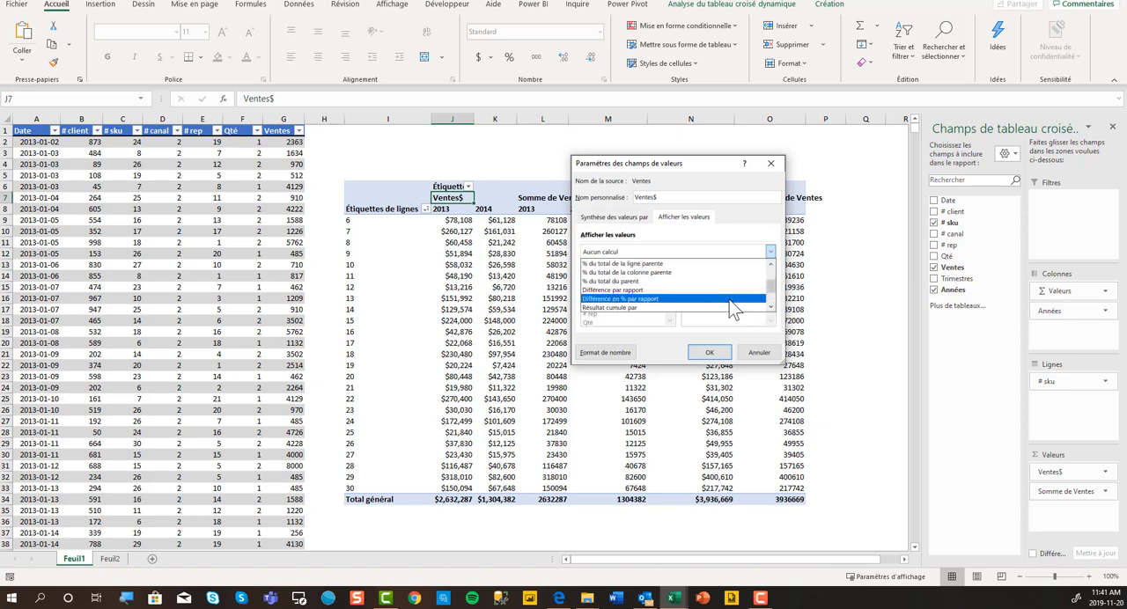
{"action": "left_click", "coordinate": [733, 291]}
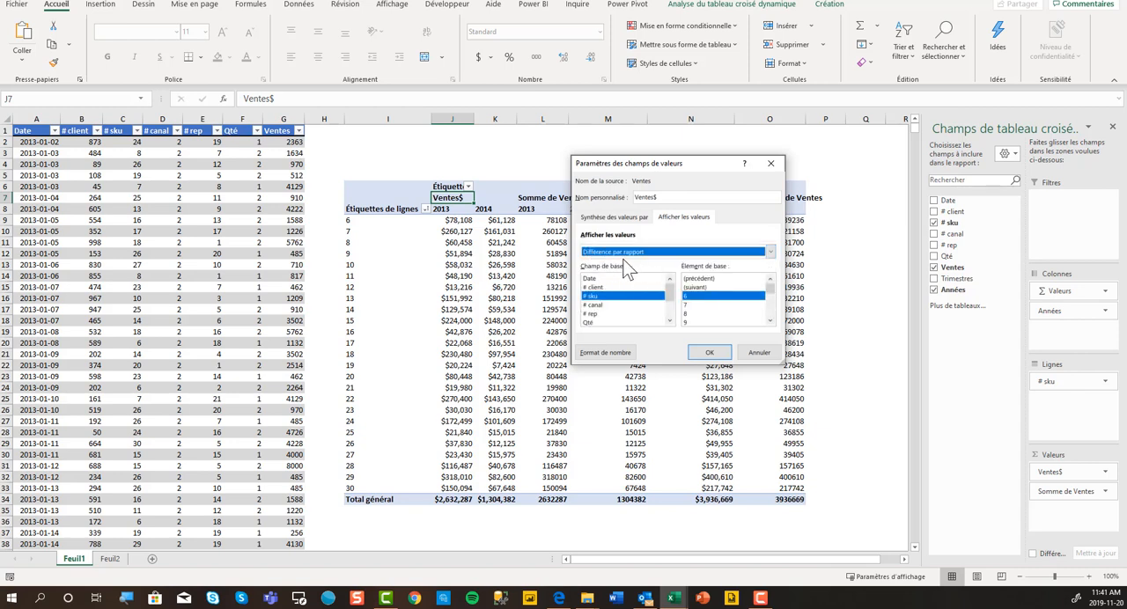
{"action": "left_click_drag", "start_coordinate": [670, 292], "coordinate": [669, 315]}
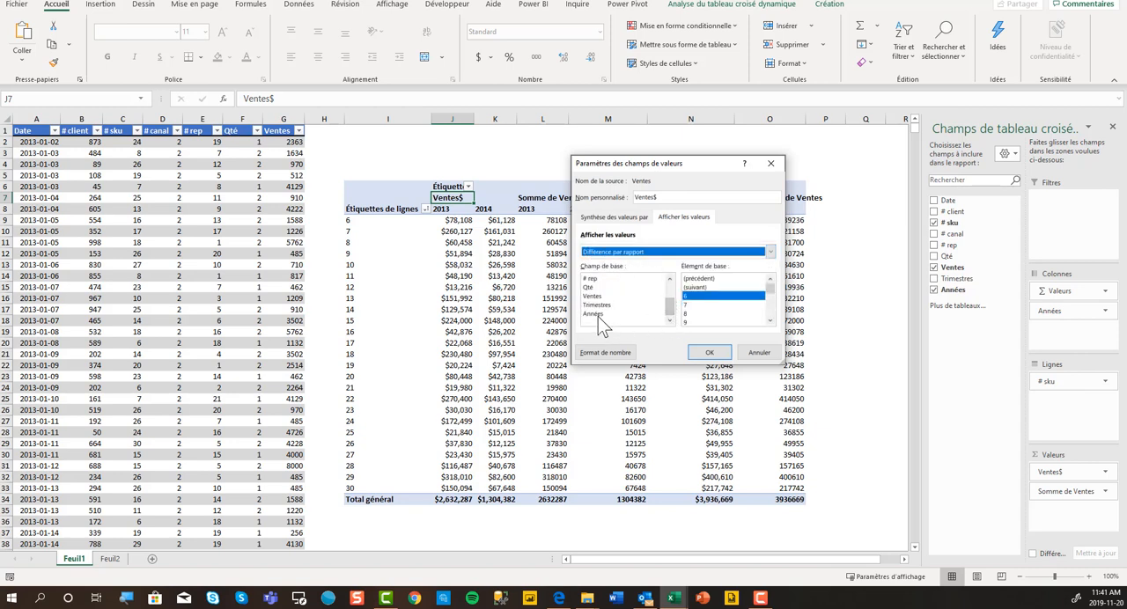
{"action": "left_click", "coordinate": [599, 315]}
{"action": "left_click", "coordinate": [702, 287]}
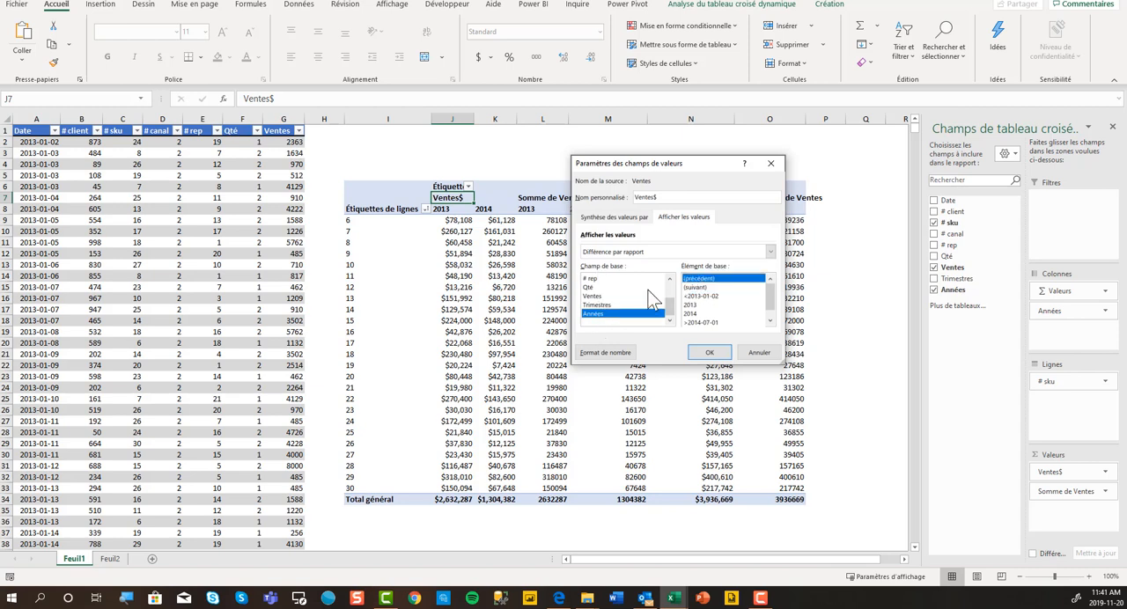
{"action": "left_click", "coordinate": [709, 352]}
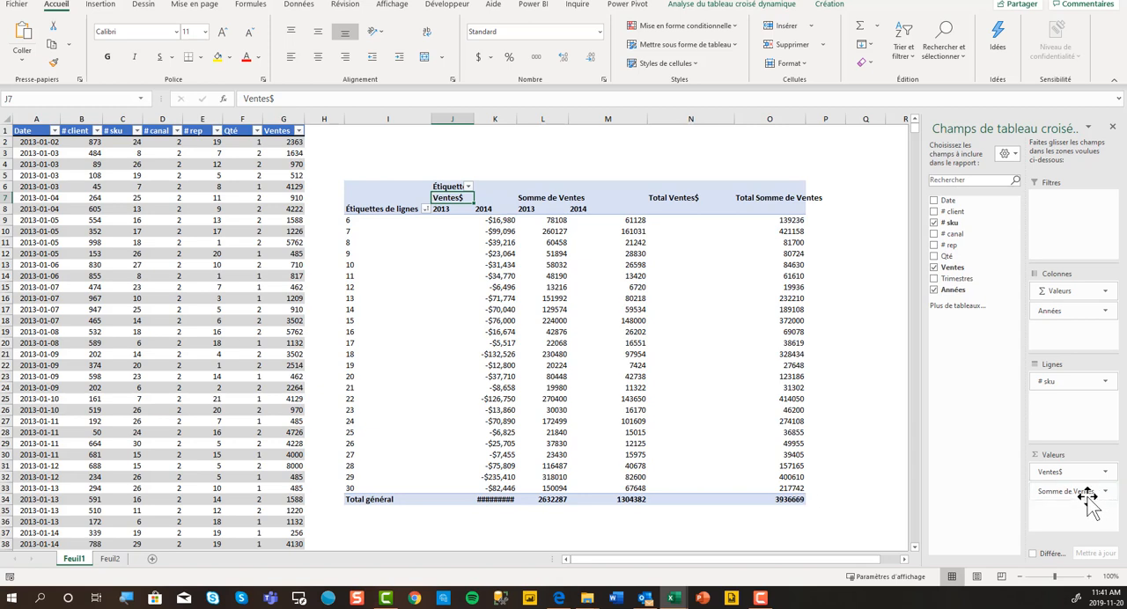
Place Somme de Ventes before Ventes$ in the values, and put Années ahead of Valeurs in the columns.
{"action": "left_click_drag", "start_coordinate": [1089, 498], "coordinate": [1070, 467]}
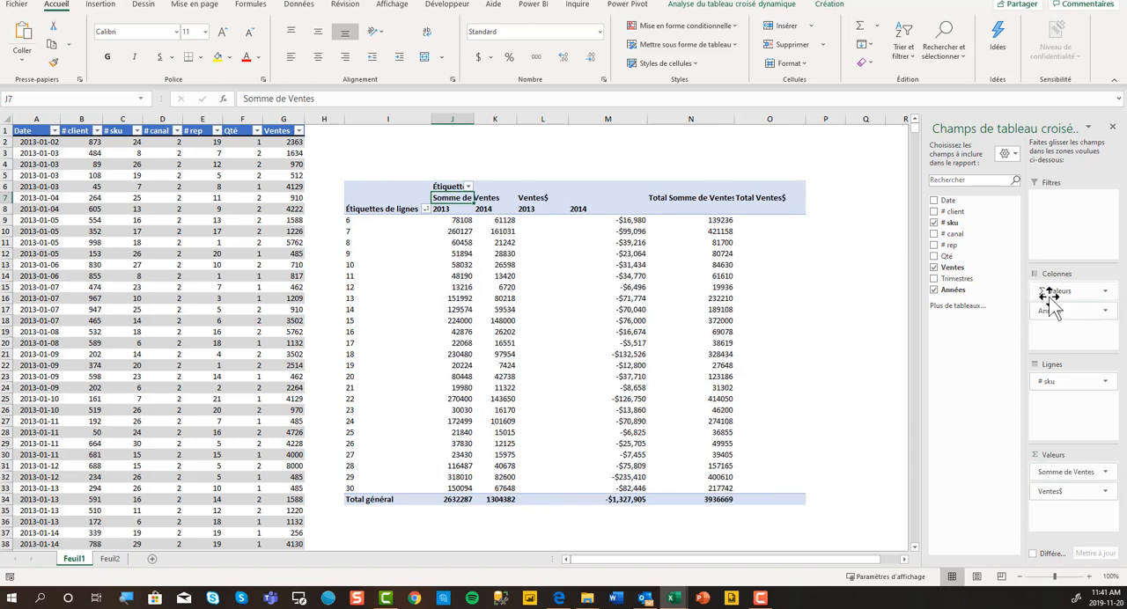
{"action": "left_click_drag", "start_coordinate": [1052, 300], "coordinate": [1056, 329]}
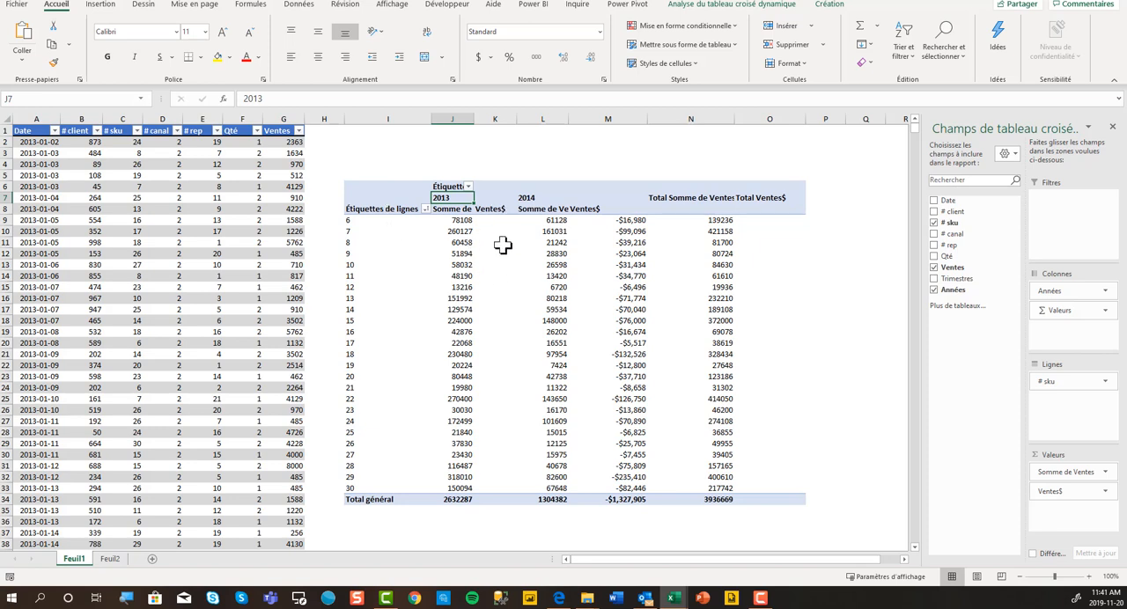
Rename the Somme de Ventes field "Ventes$", keeping the name distinct from the existing field of the same name.
{"action": "double_click", "coordinate": [454, 211]}
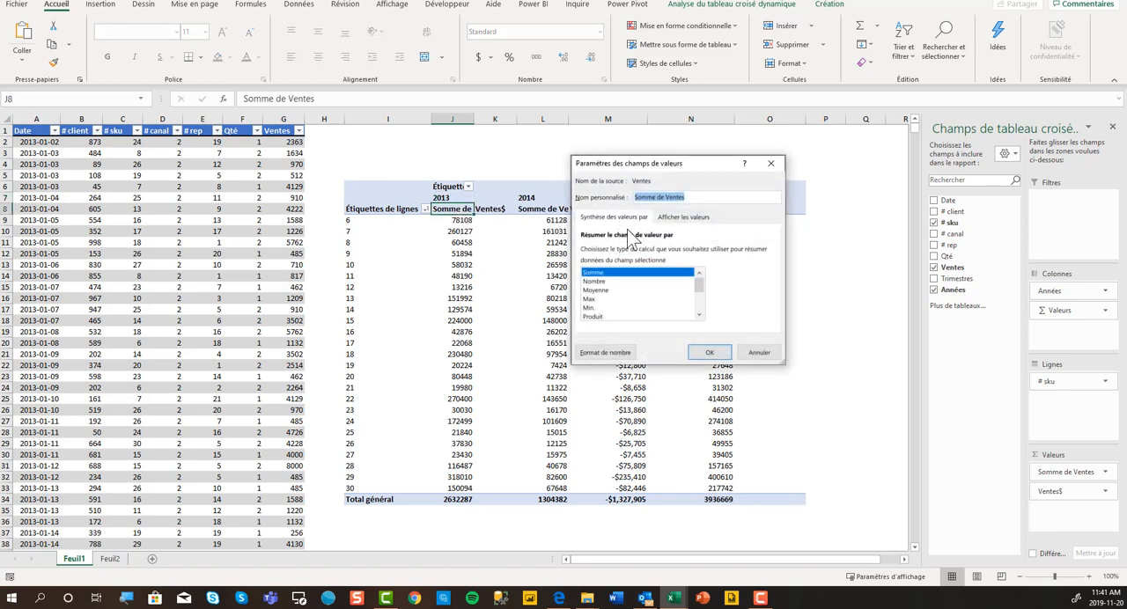
{"action": "type", "text": "Ventes"}
{"action": "key", "text": "Return"}
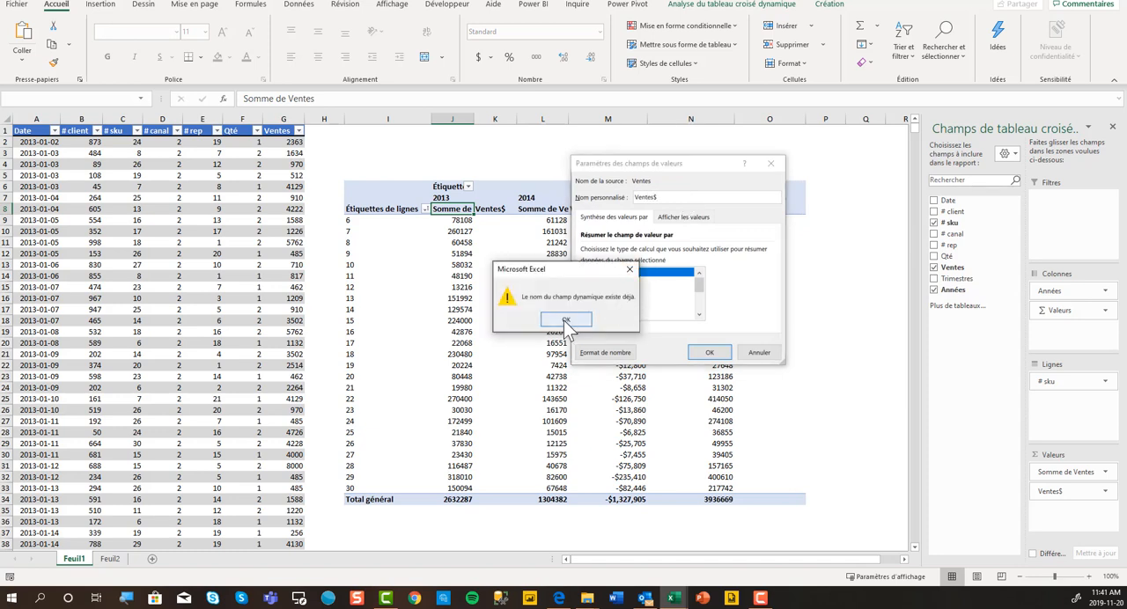
{"action": "left_click", "coordinate": [572, 319]}
{"action": "type", "text": "$"}
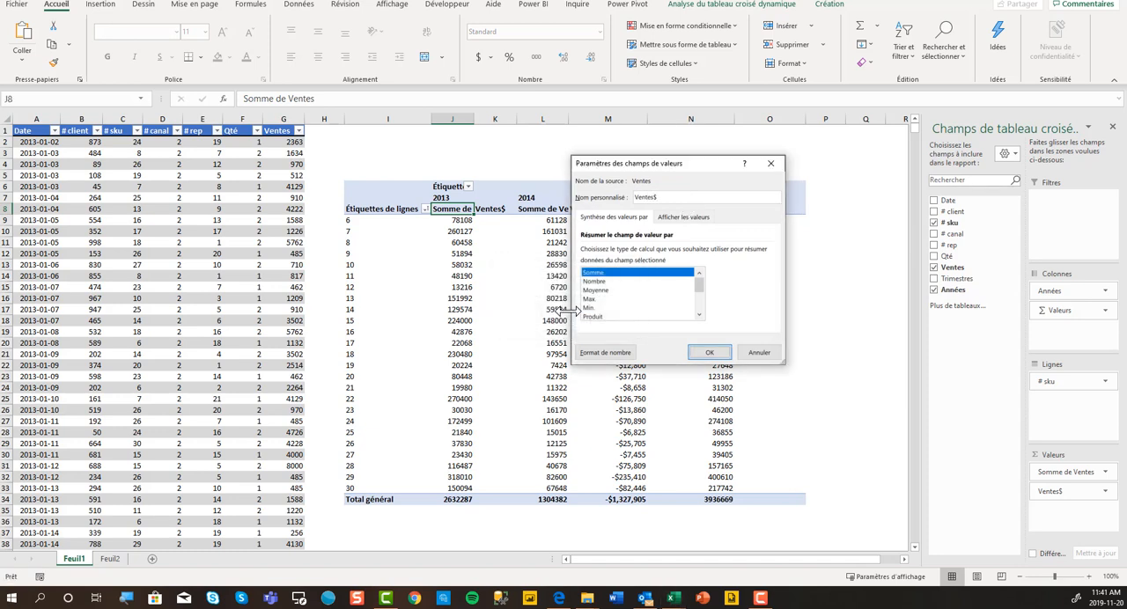
{"action": "left_click", "coordinate": [709, 352]}
Rename the second value field, the difference from the previous year, "ÉcartAnPrec", then widen column K and narrow column M to suit their contents.
{"action": "double_click", "coordinate": [508, 211]}
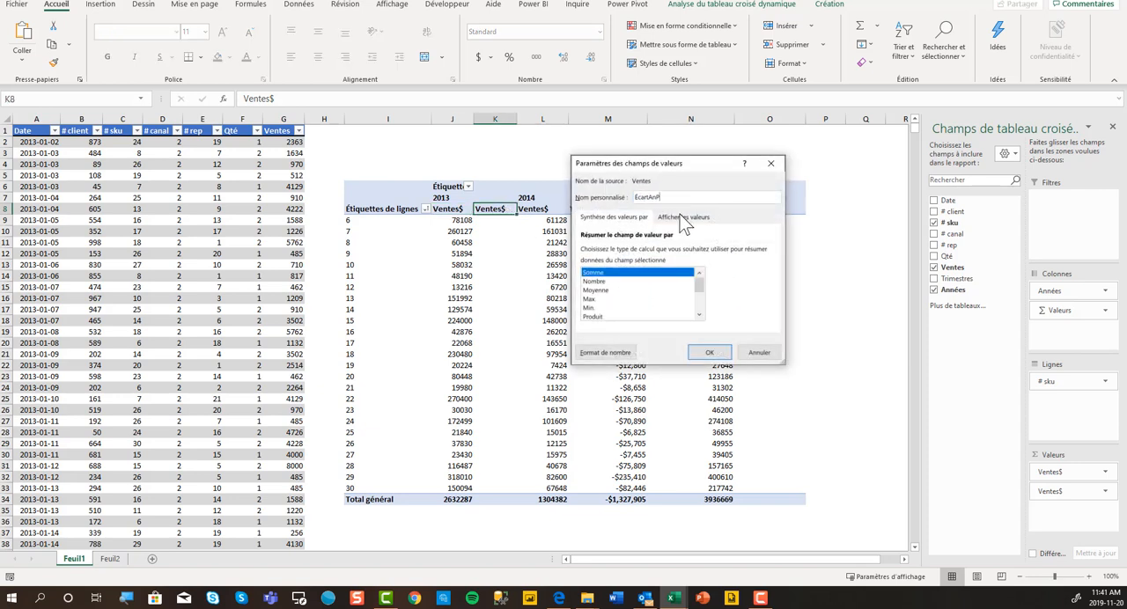
{"action": "left_click", "coordinate": [709, 352]}
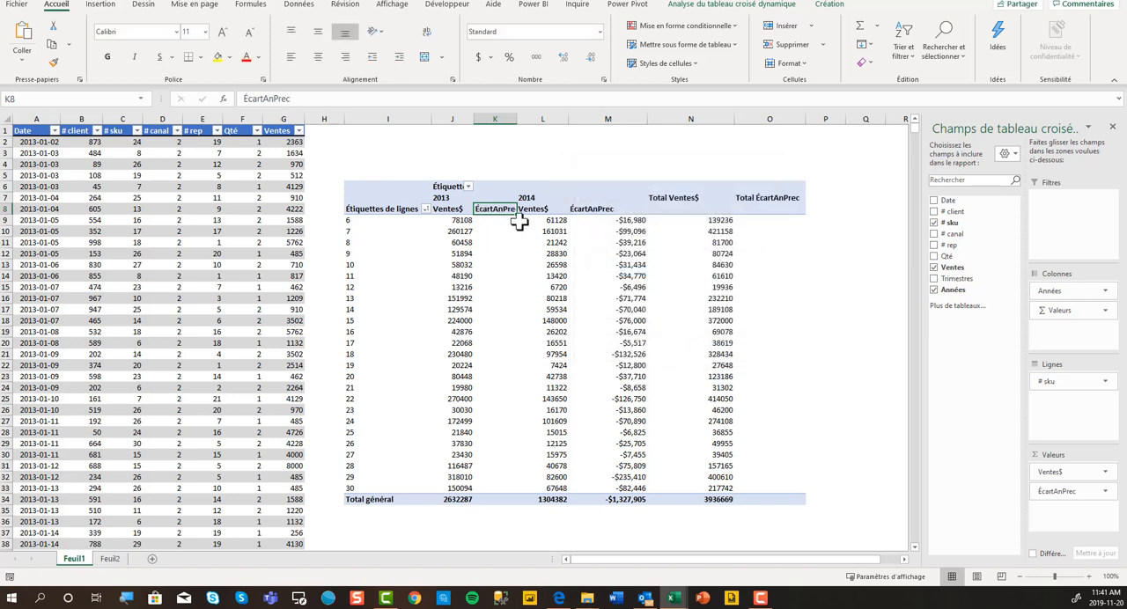
{"action": "left_click_drag", "start_coordinate": [514, 118], "coordinate": [530, 118]}
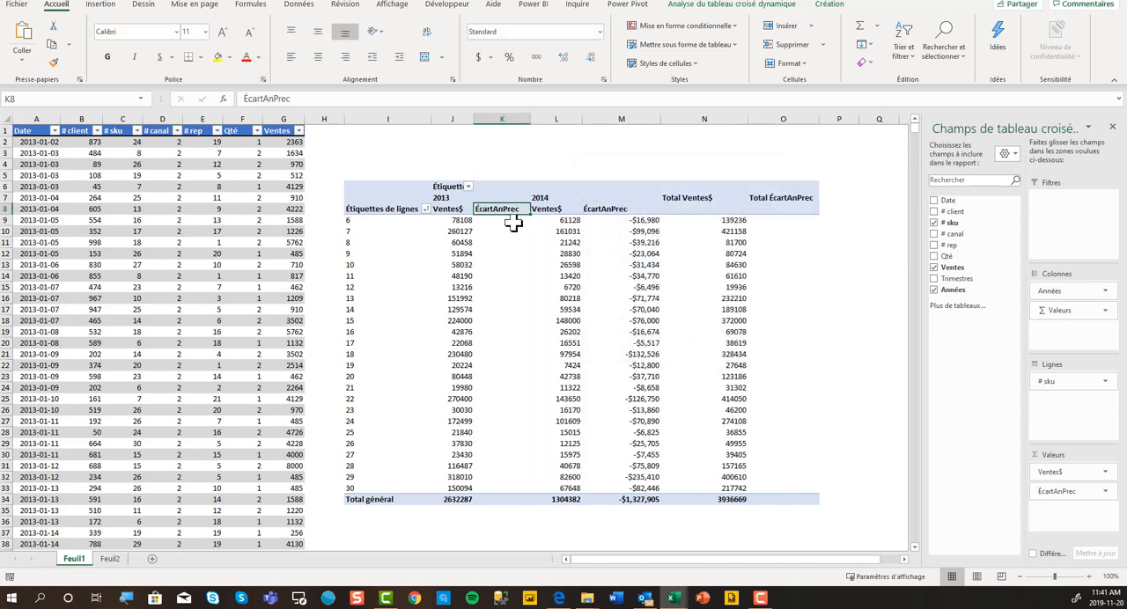
{"action": "left_click_drag", "start_coordinate": [513, 221], "coordinate": [519, 489]}
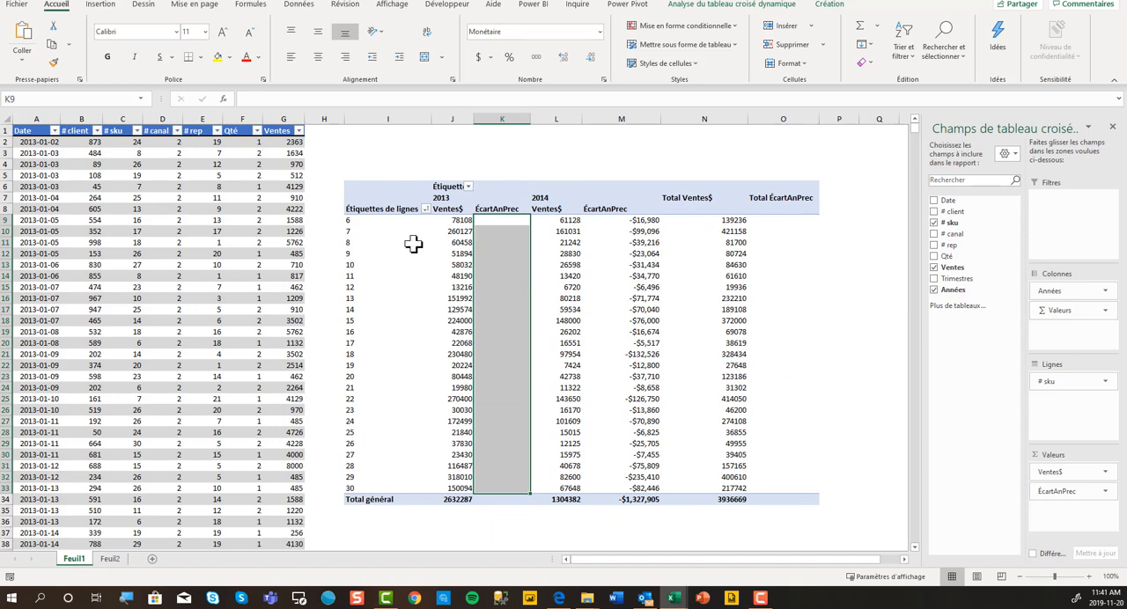
{"action": "left_click", "coordinate": [616, 220]}
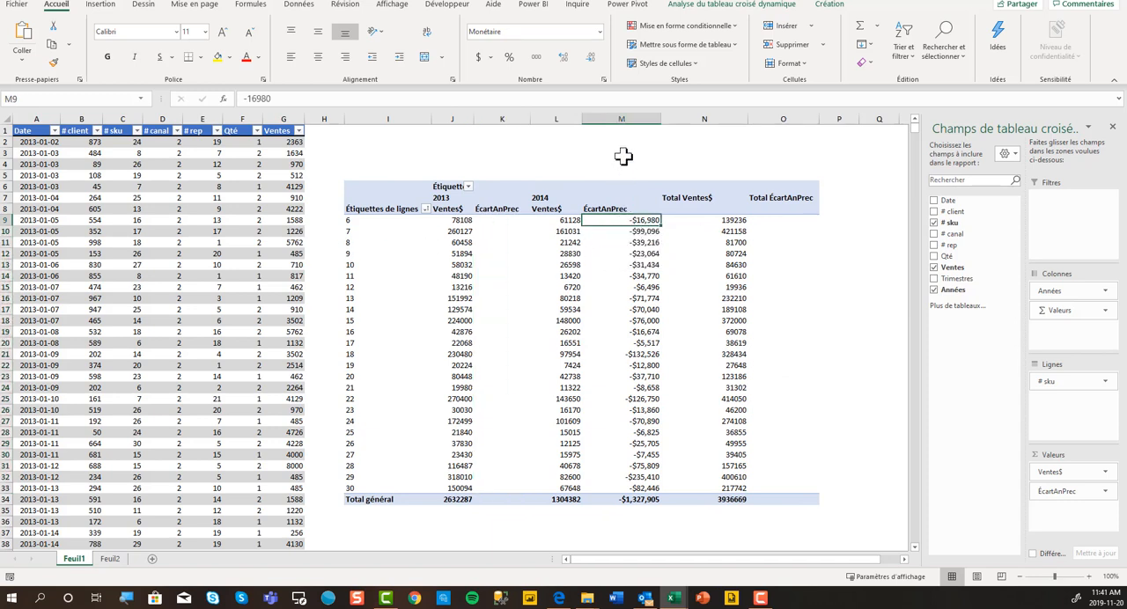
{"action": "left_click_drag", "start_coordinate": [661, 118], "coordinate": [641, 125]}
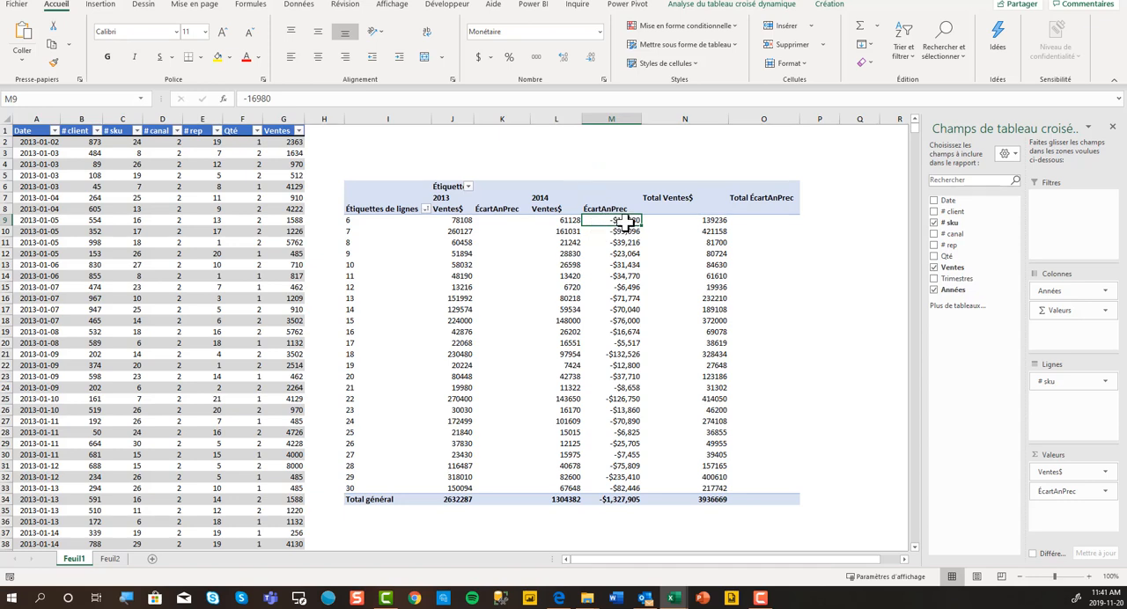
Examine the 2014 differences against the 2013 and 2014 sales, using the SKU 6 row as the example.
{"action": "left_click_drag", "start_coordinate": [627, 220], "coordinate": [636, 490]}
{"action": "left_click", "coordinate": [572, 220]}
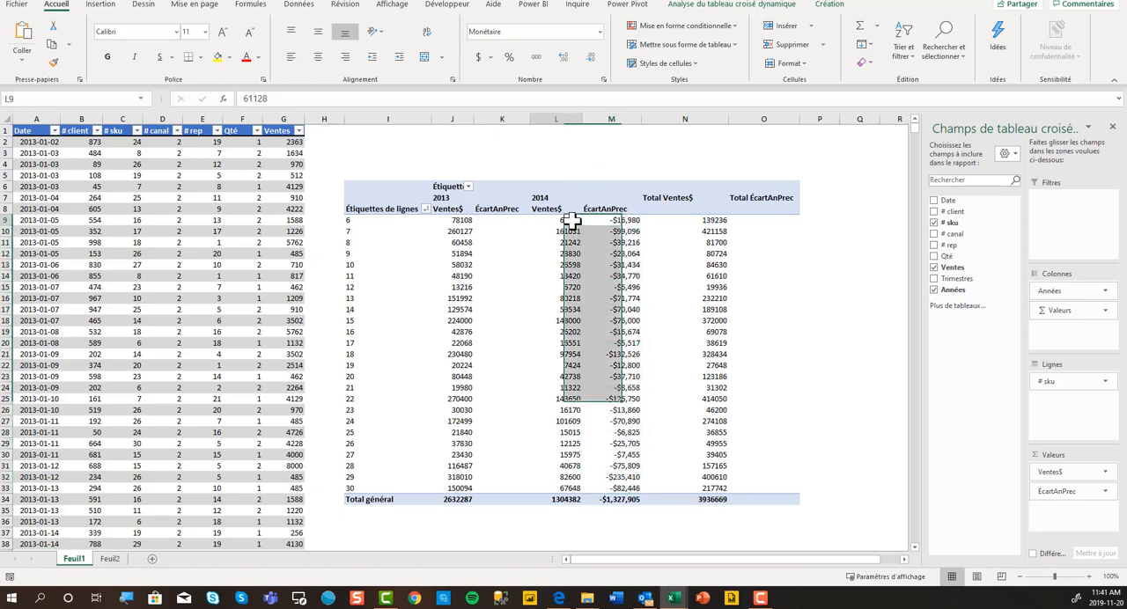
{"action": "left_click", "coordinate": [465, 222]}
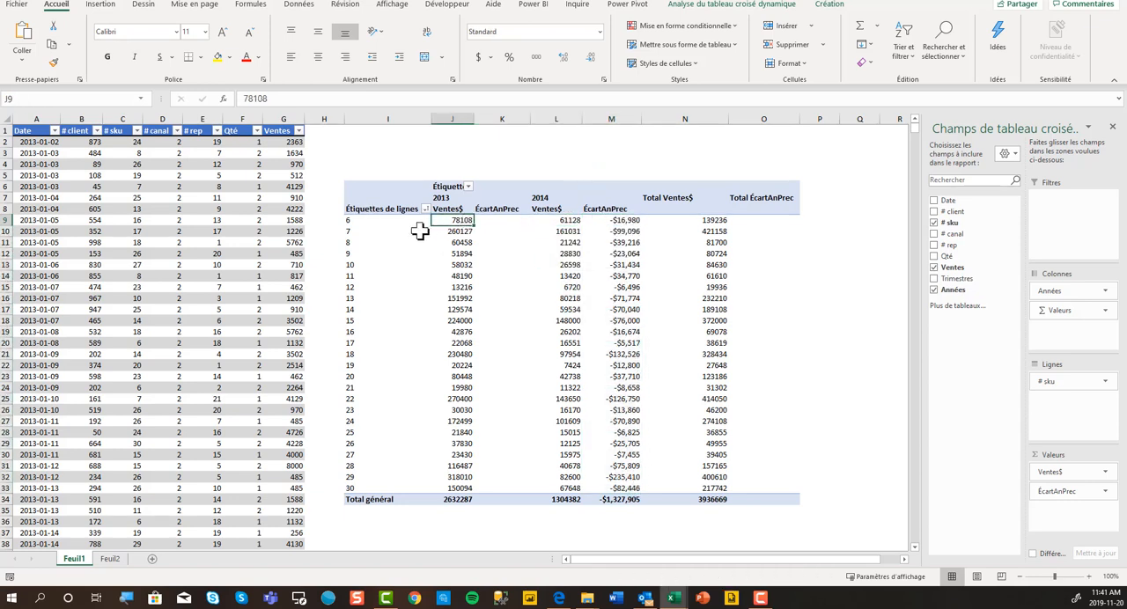
{"action": "left_click", "coordinate": [345, 221]}
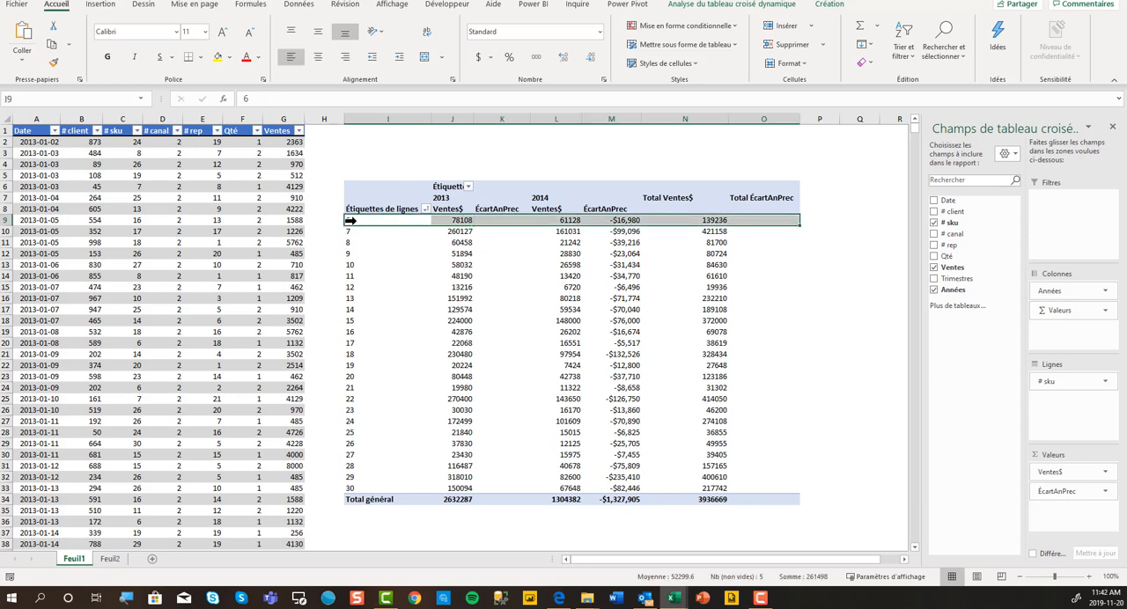
{"action": "left_click", "coordinate": [568, 221]}
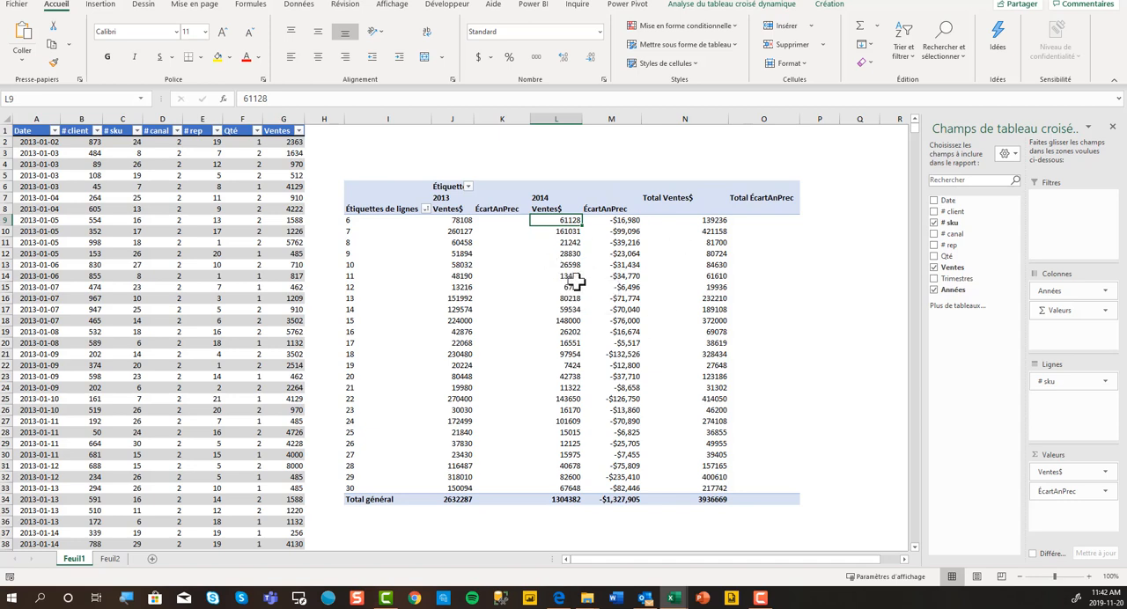
Replace # sku with Date in the pivot table rows.
{"action": "left_click_drag", "start_coordinate": [1059, 381], "coordinate": [974, 328]}
{"action": "left_click_drag", "start_coordinate": [947, 216], "coordinate": [1052, 398]}
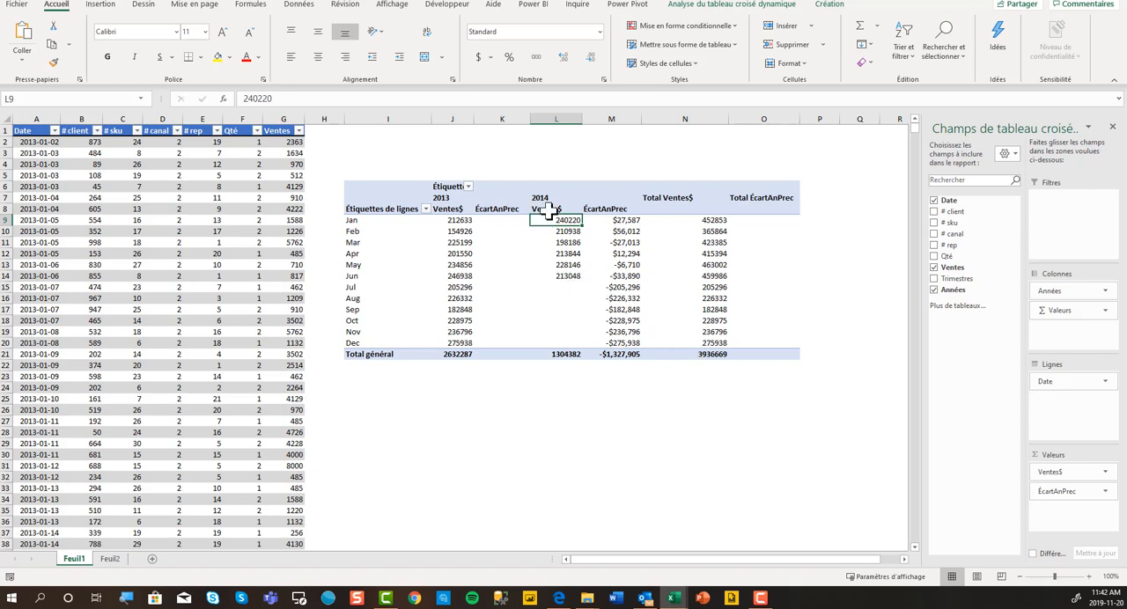
Change the ÉcartAnPrec difference calculation to use Date as the base field and (précédent) as the base item.
{"action": "double_click", "coordinate": [618, 209]}
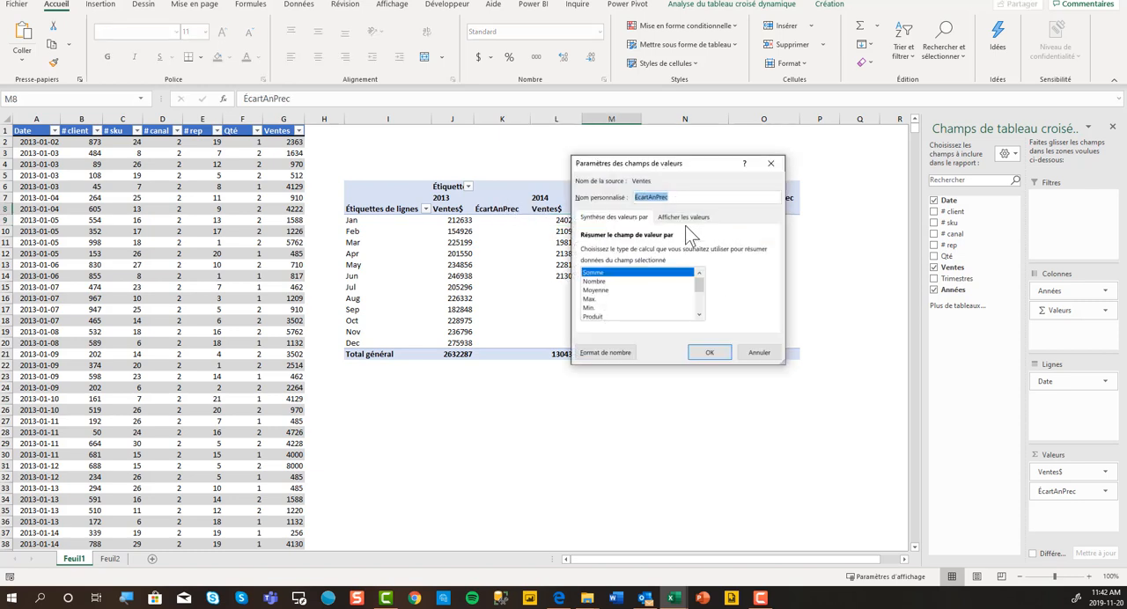
{"action": "left_click", "coordinate": [683, 217]}
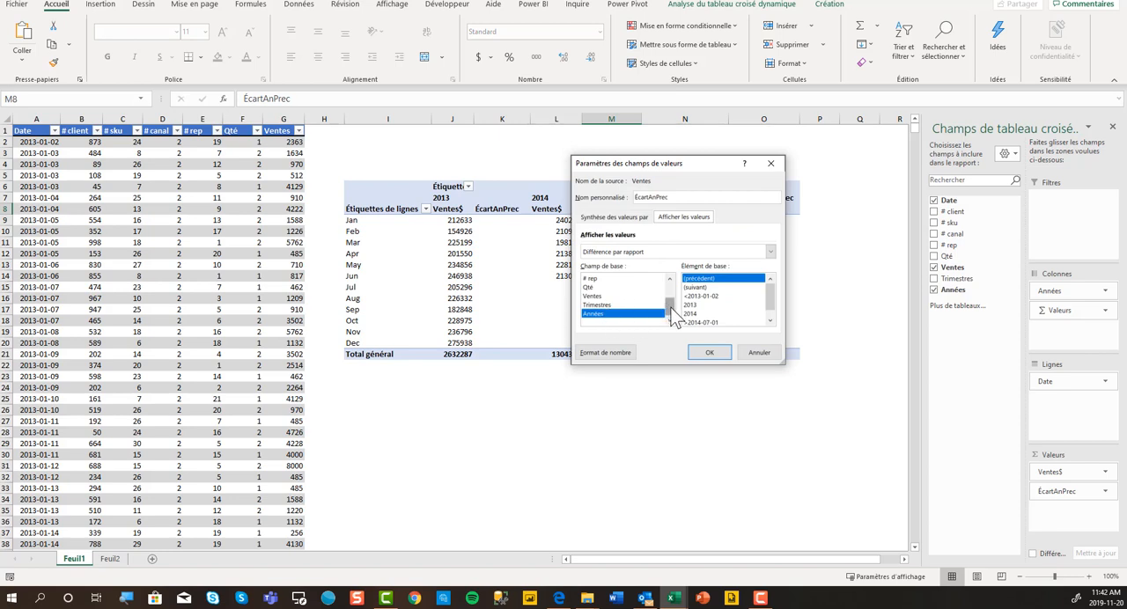
{"action": "left_click_drag", "start_coordinate": [673, 313], "coordinate": [669, 291]}
{"action": "left_click", "coordinate": [597, 280]}
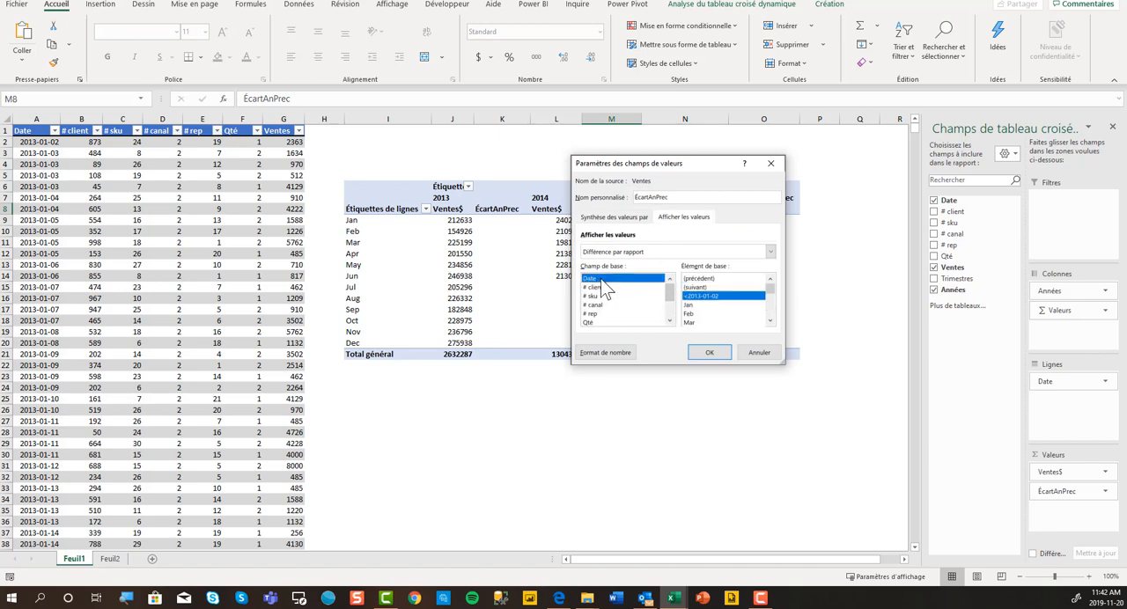
{"action": "left_click", "coordinate": [705, 279]}
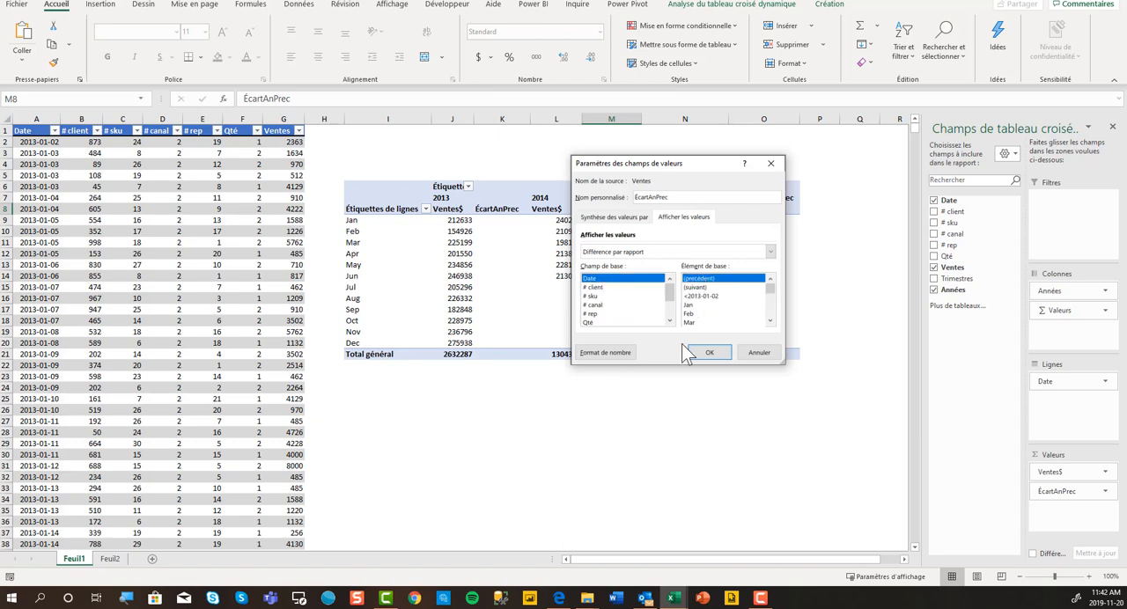
{"action": "left_click", "coordinate": [709, 352]}
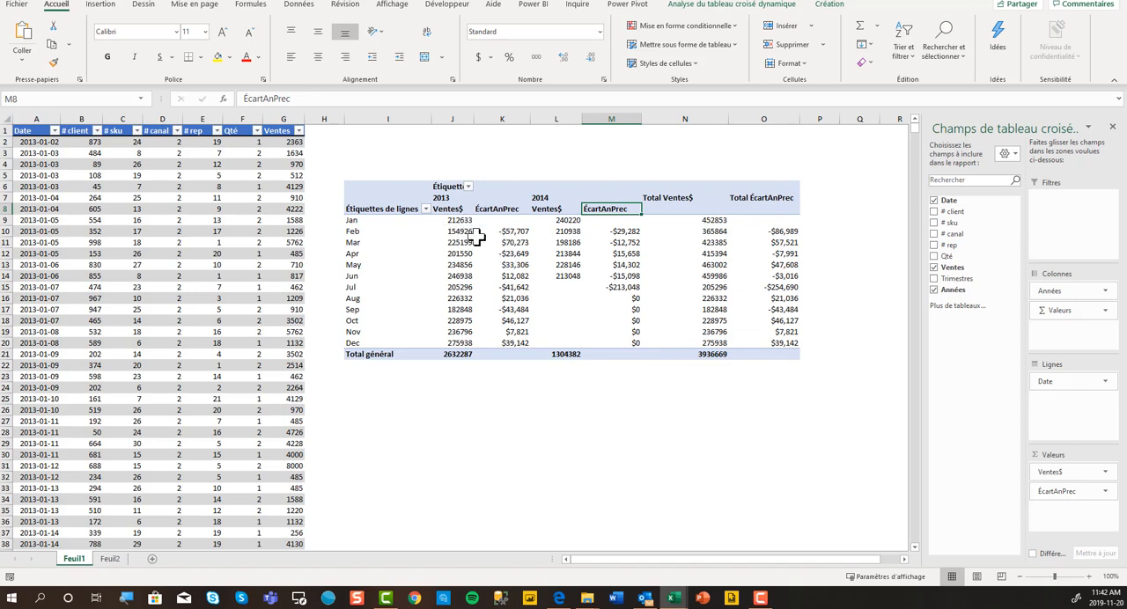
Review the summary functions and the list of show-values-as calculations for ÉcartAnPrec, leaving its settings as they are.
{"action": "mouse_move", "coordinate": [473, 227]}
{"action": "double_click", "coordinate": [614, 214]}
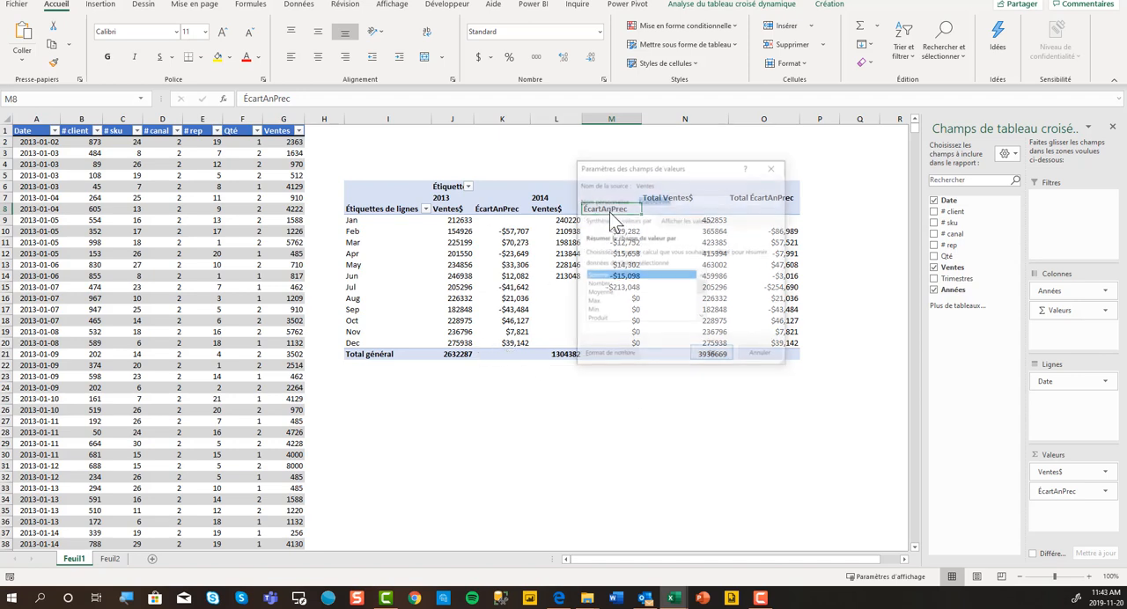
{"action": "left_click", "coordinate": [676, 222]}
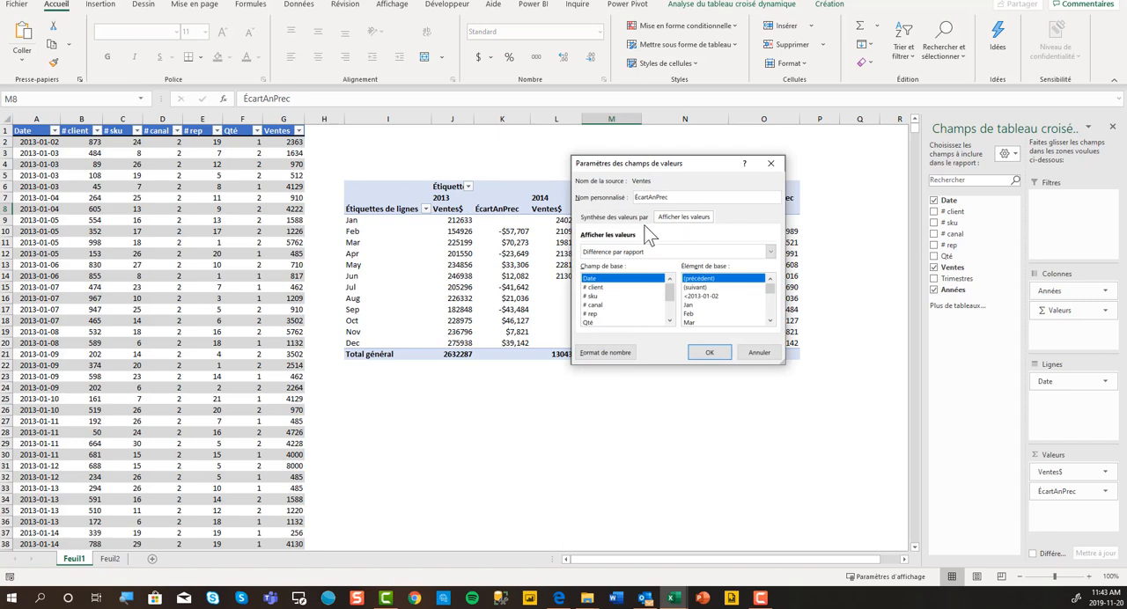
{"action": "left_click", "coordinate": [614, 217]}
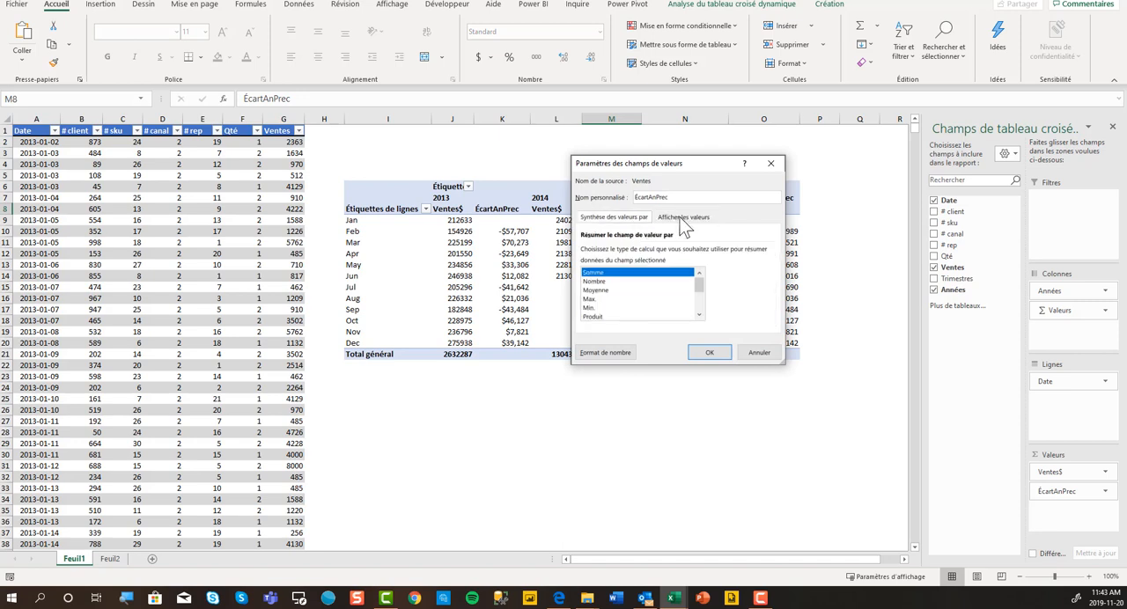
{"action": "left_click", "coordinate": [682, 222]}
{"action": "left_click", "coordinate": [650, 222]}
{"action": "left_click", "coordinate": [660, 217]}
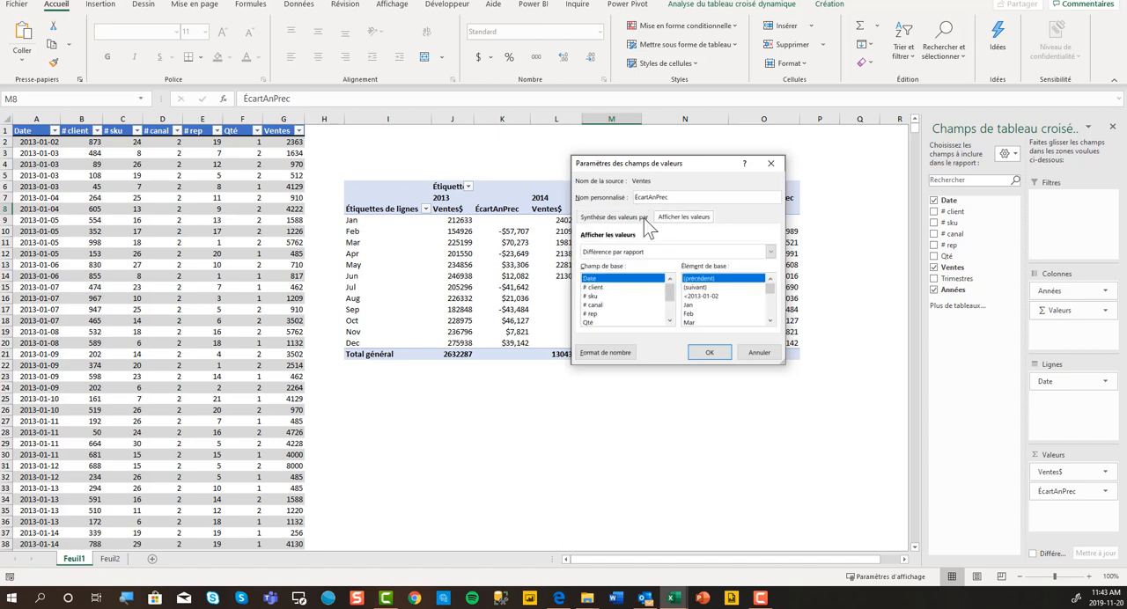
{"action": "left_click", "coordinate": [633, 219]}
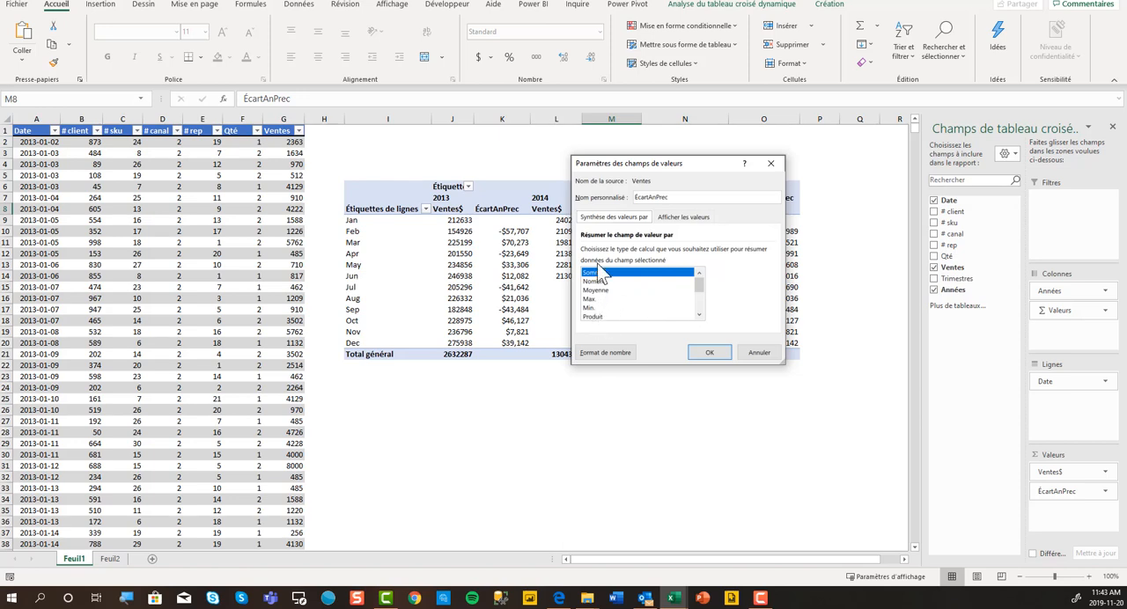
{"action": "left_click", "coordinate": [675, 225]}
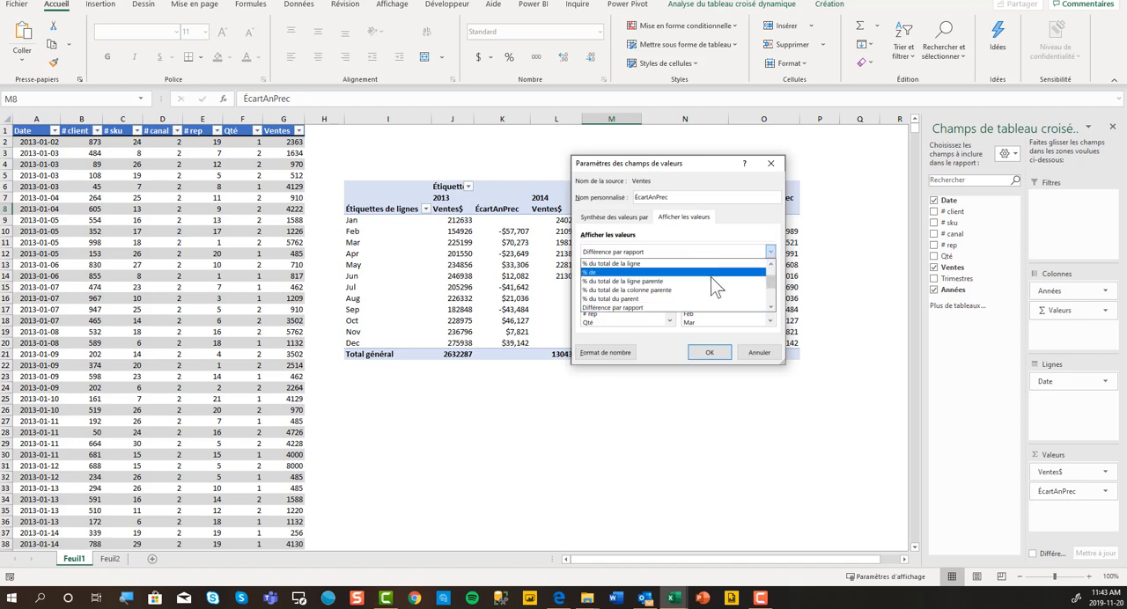
{"action": "left_click_drag", "start_coordinate": [771, 279], "coordinate": [774, 297]}
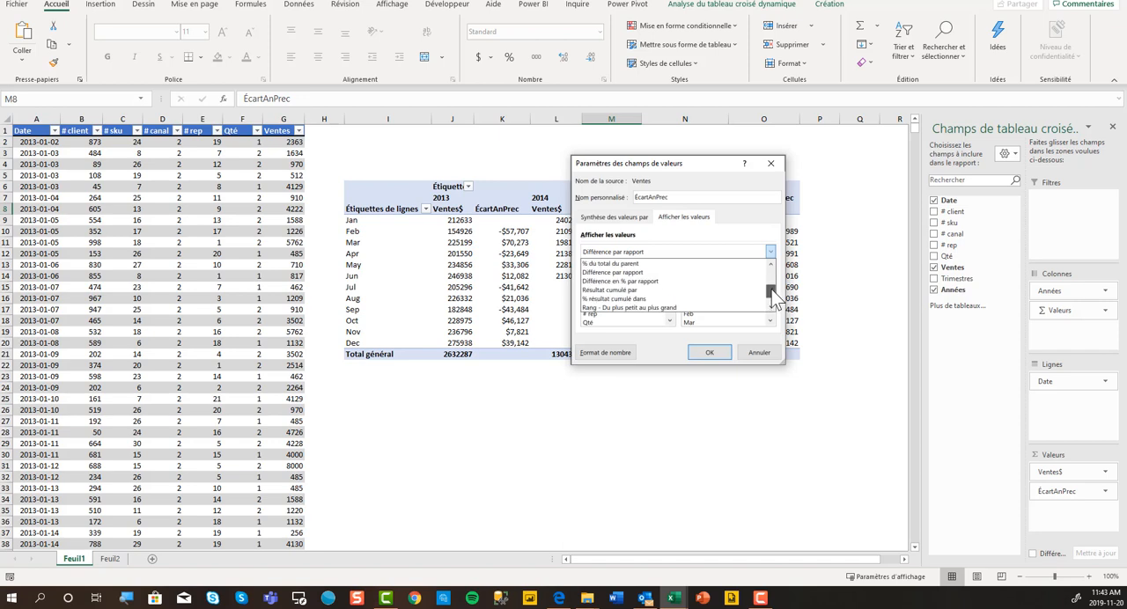
{"action": "left_click", "coordinate": [772, 166]}
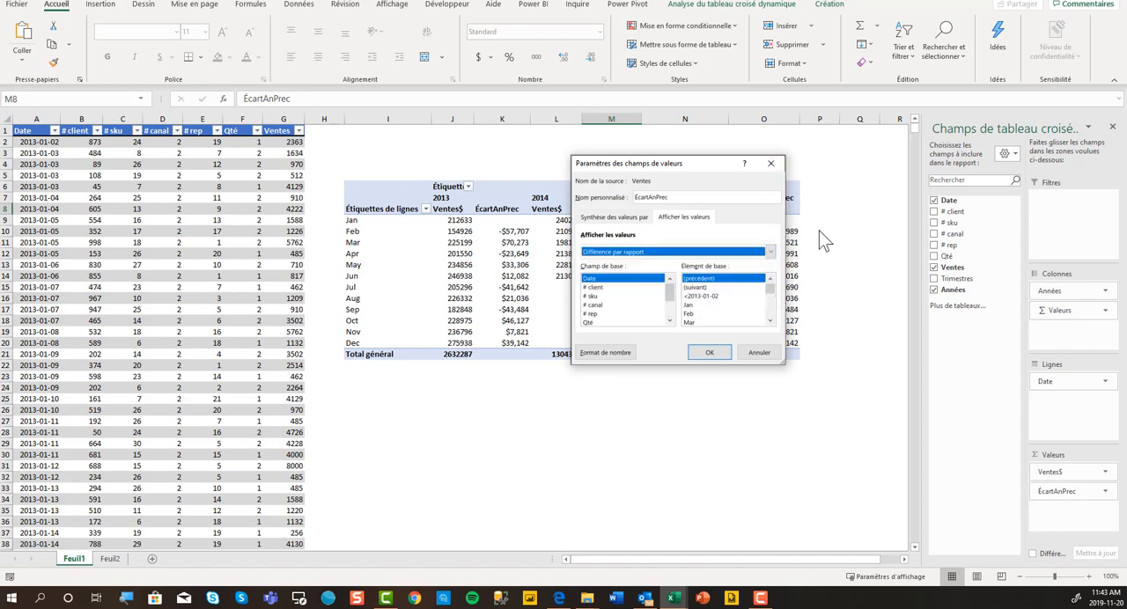
{"action": "left_click", "coordinate": [772, 165]}
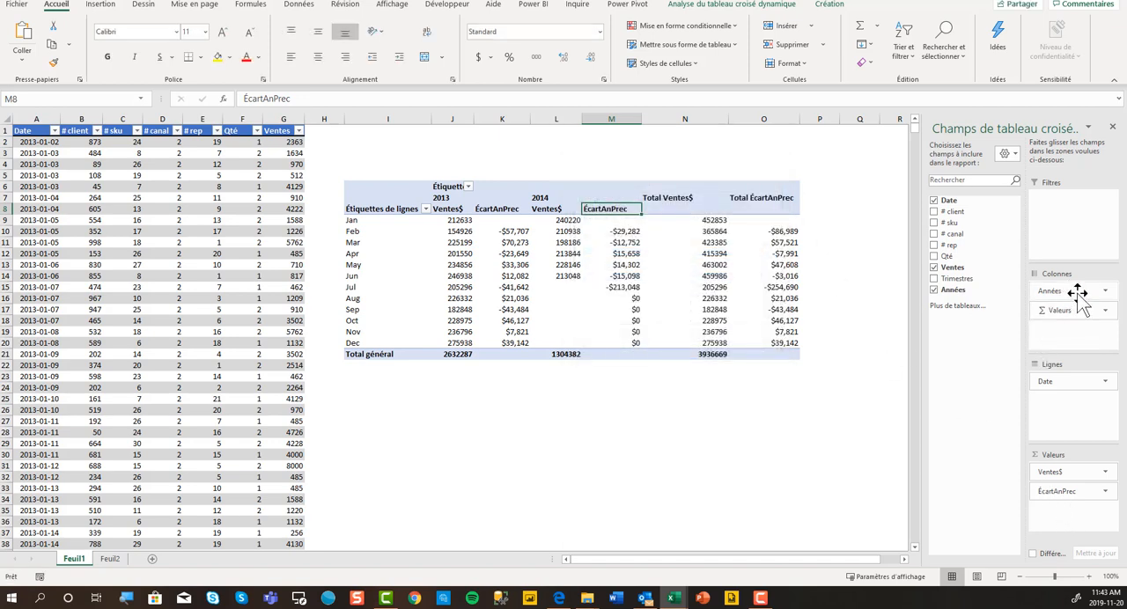
Remove ÉcartAnPrec from the pivot table values and add Ventes below Ventes$ in its place.
{"action": "mouse_move", "coordinate": [1078, 293]}
{"action": "left_mouse_down"}
{"action": "mouse_move", "coordinate": [963, 291]}
{"action": "mouse_move", "coordinate": [1066, 291]}
{"action": "left_mouse_up"}
{"action": "left_click_drag", "start_coordinate": [1071, 492], "coordinate": [951, 429]}
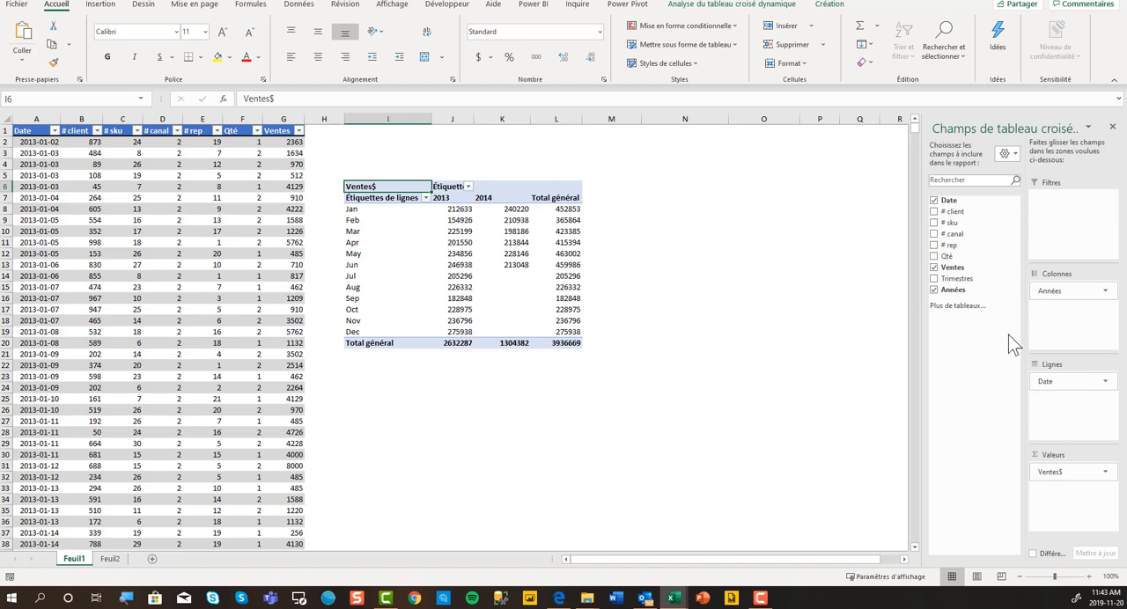
{"action": "left_click_drag", "start_coordinate": [953, 268], "coordinate": [1061, 491]}
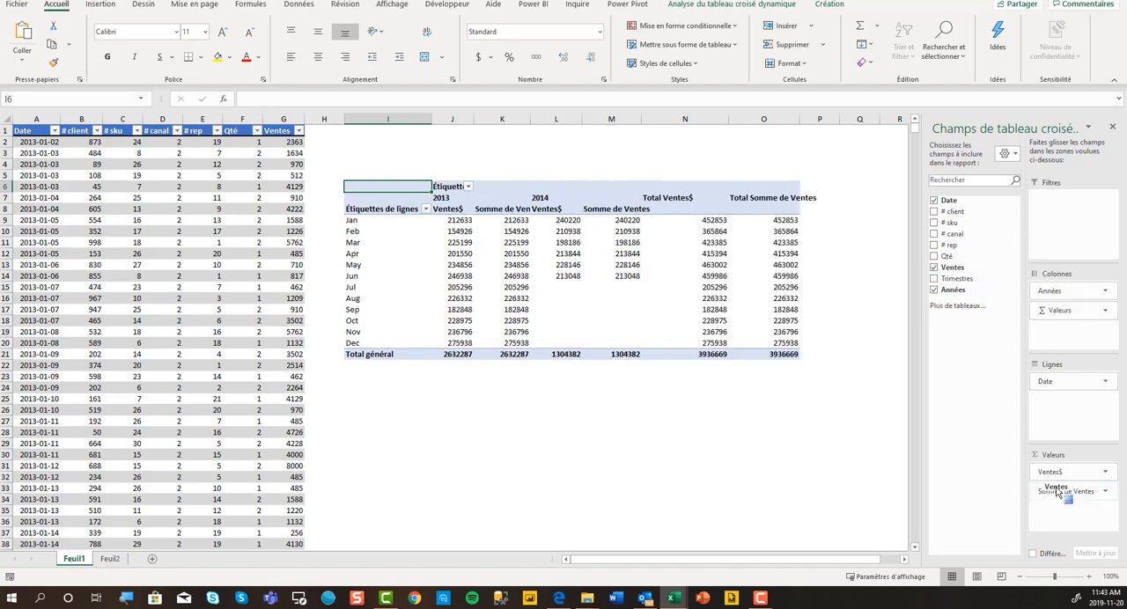
Show Somme de Ventes as "Résultat cumulé par" with Date as the base field.
{"action": "left_click", "coordinate": [514, 211]}
{"action": "double_click", "coordinate": [513, 212]}
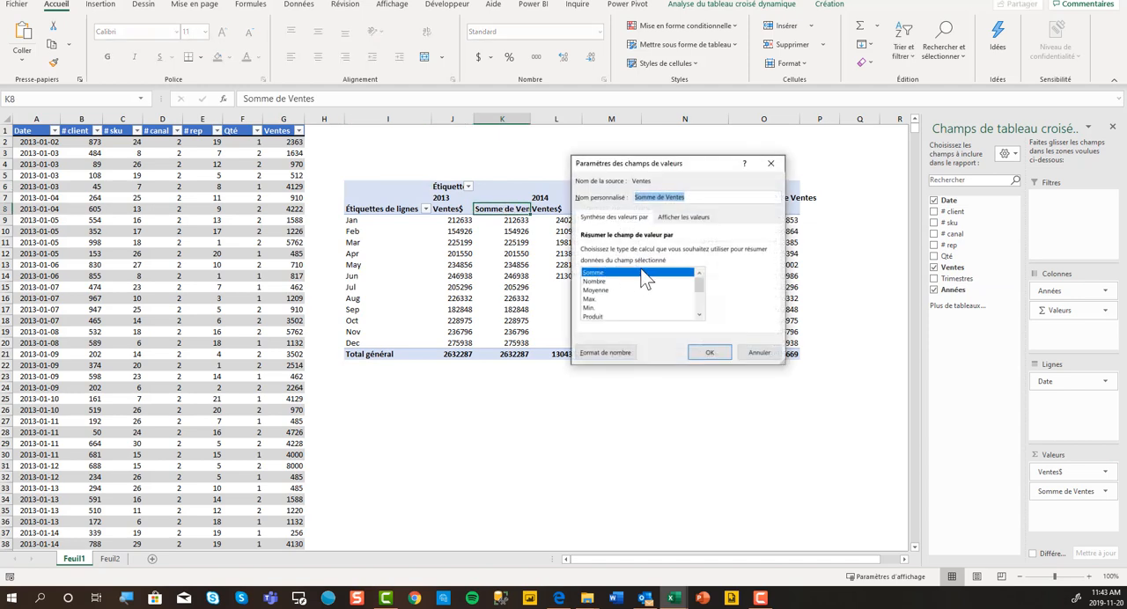
{"action": "left_click", "coordinate": [687, 218]}
{"action": "left_click", "coordinate": [768, 253]}
{"action": "scroll", "coordinate": [771, 286], "scroll_direction": "down", "scroll_amount": 5}
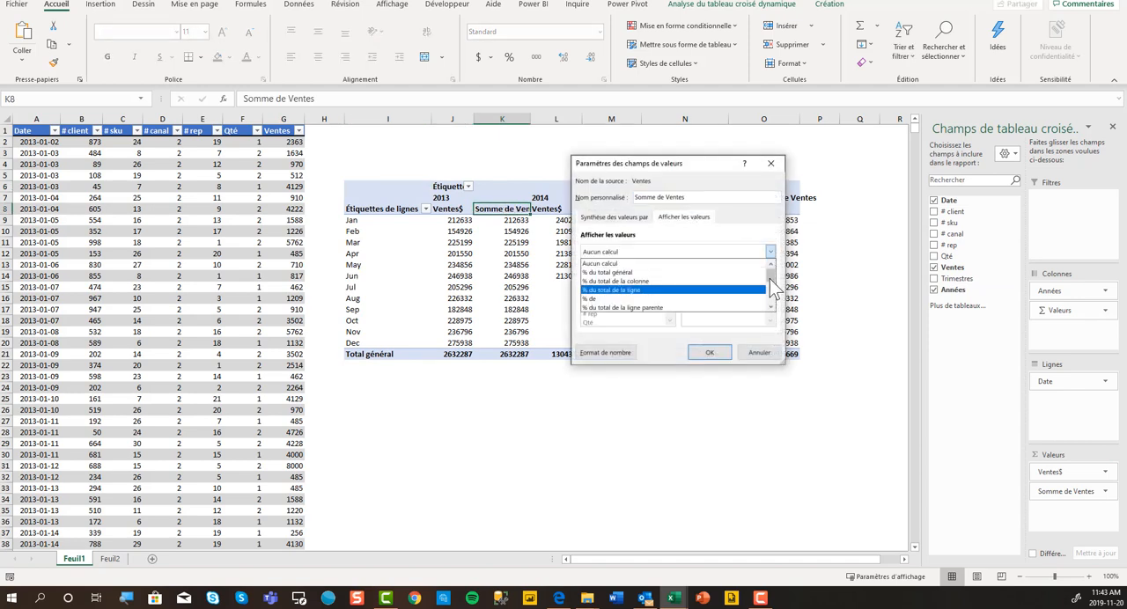
{"action": "left_click_drag", "start_coordinate": [773, 303], "coordinate": [775, 296]}
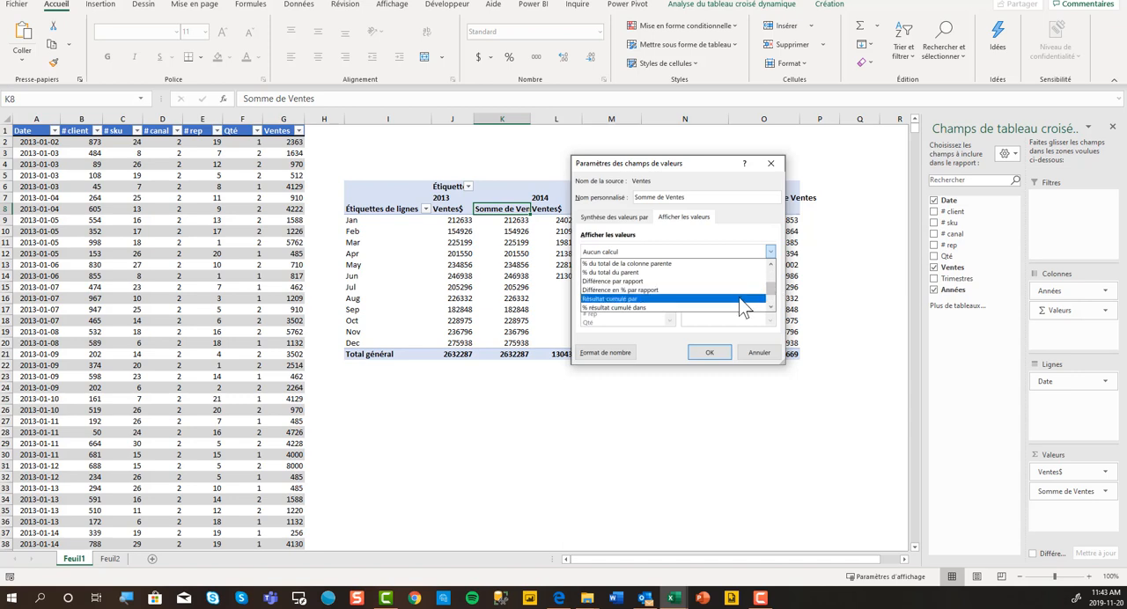
{"action": "left_click", "coordinate": [742, 299]}
{"action": "left_click", "coordinate": [668, 282]}
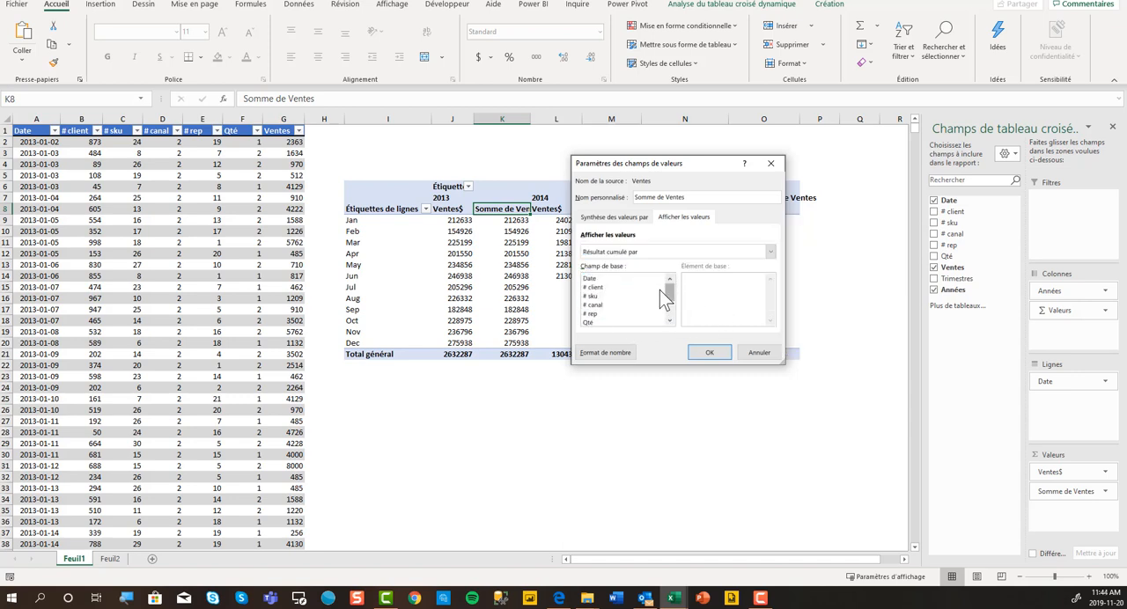
{"action": "left_click", "coordinate": [589, 278]}
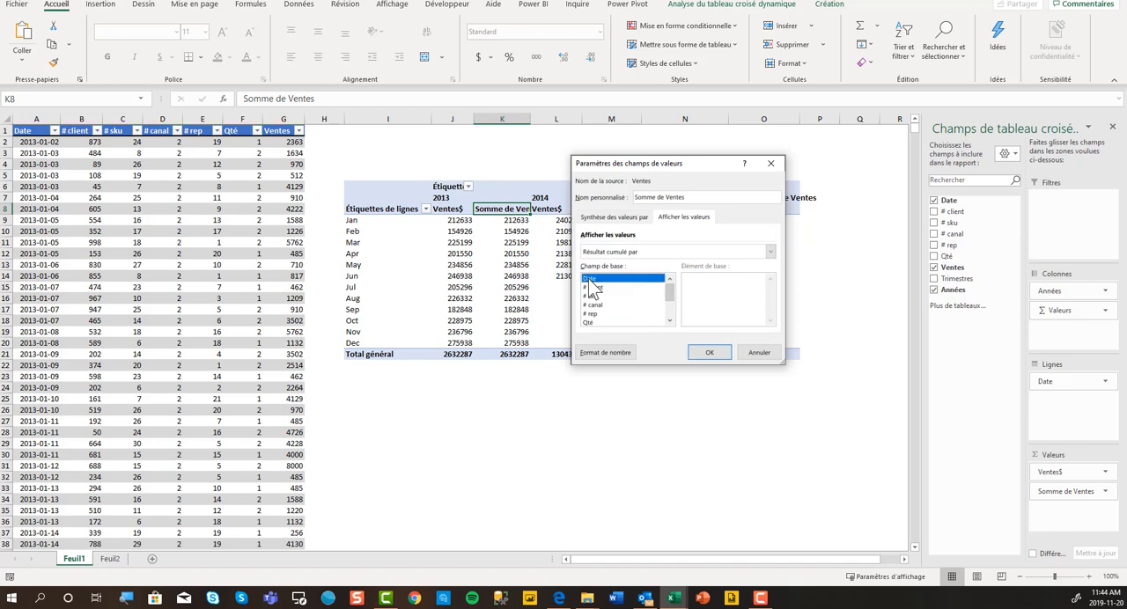
{"action": "left_click", "coordinate": [710, 353]}
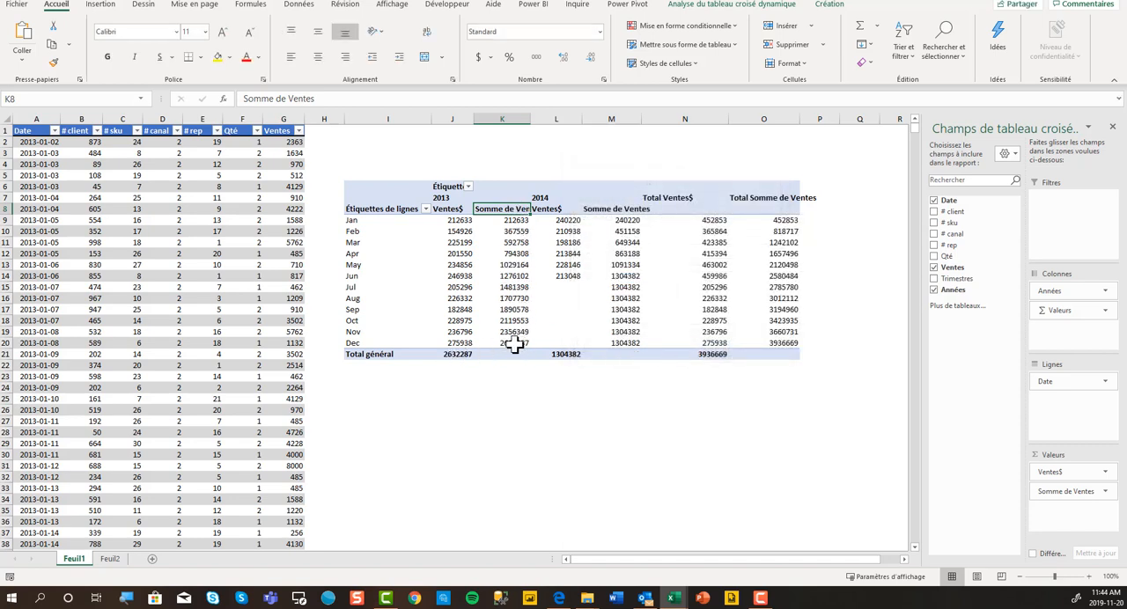
Compare the January and February 2013 sales with the running totals, and review the summary and display settings of Somme de Ventes.
{"action": "left_click", "coordinate": [462, 221]}
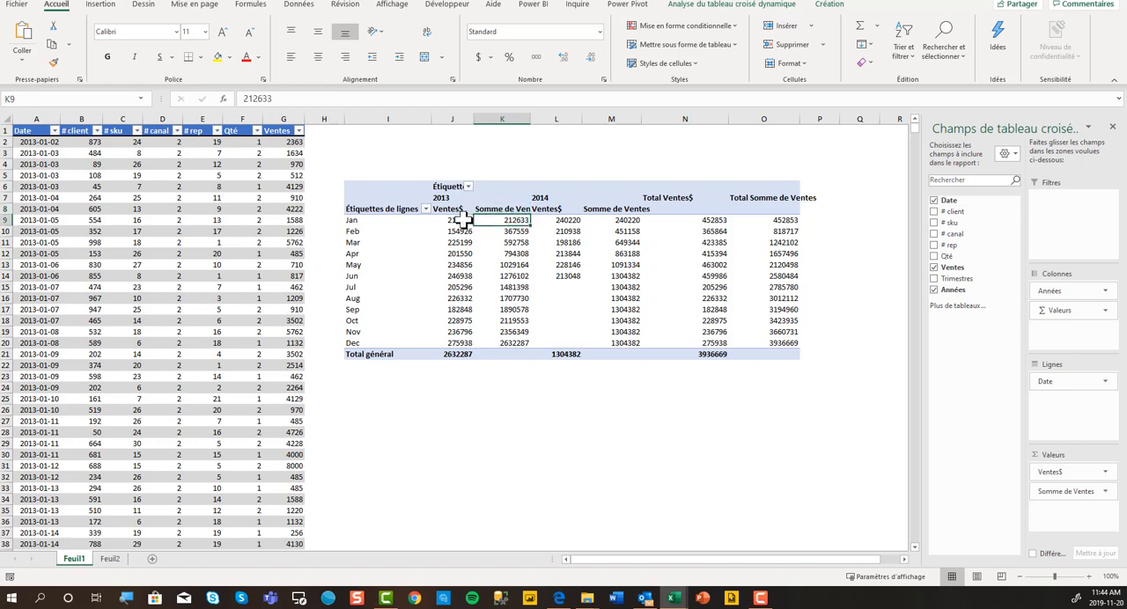
{"action": "left_click", "coordinate": [511, 224]}
{"action": "left_click_drag", "start_coordinate": [464, 221], "coordinate": [465, 231]}
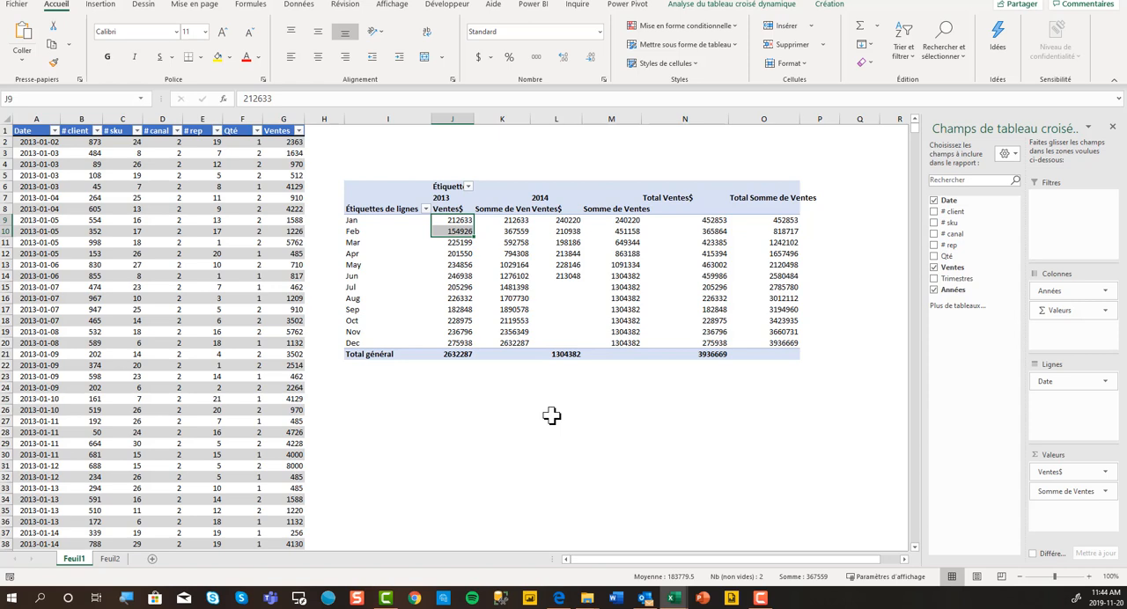
{"action": "double_click", "coordinate": [502, 209]}
{"action": "left_click", "coordinate": [682, 219]}
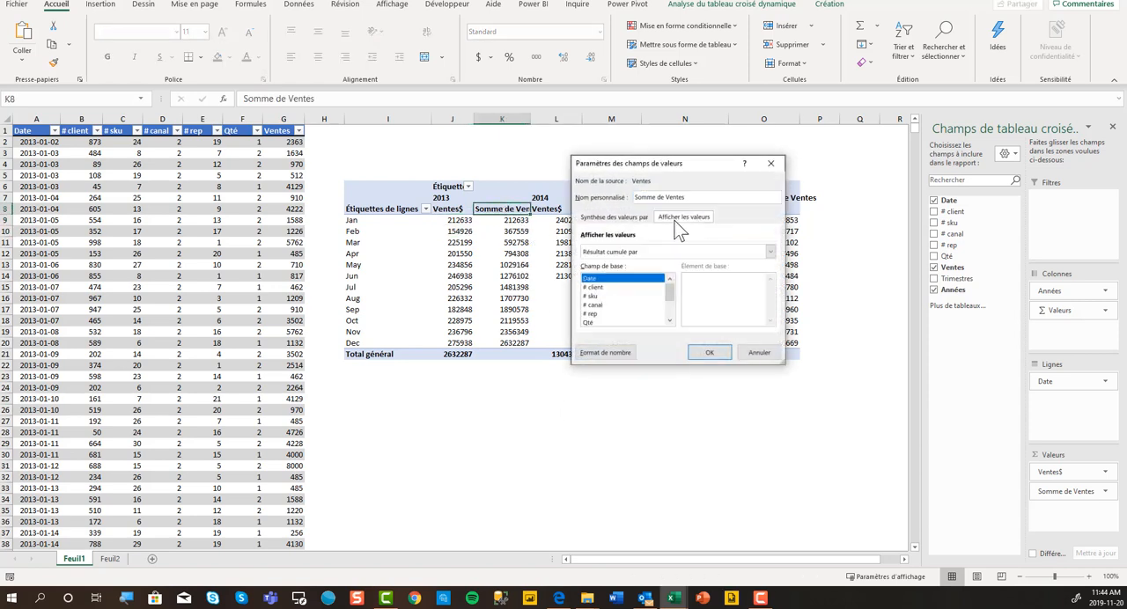
{"action": "left_click", "coordinate": [621, 220]}
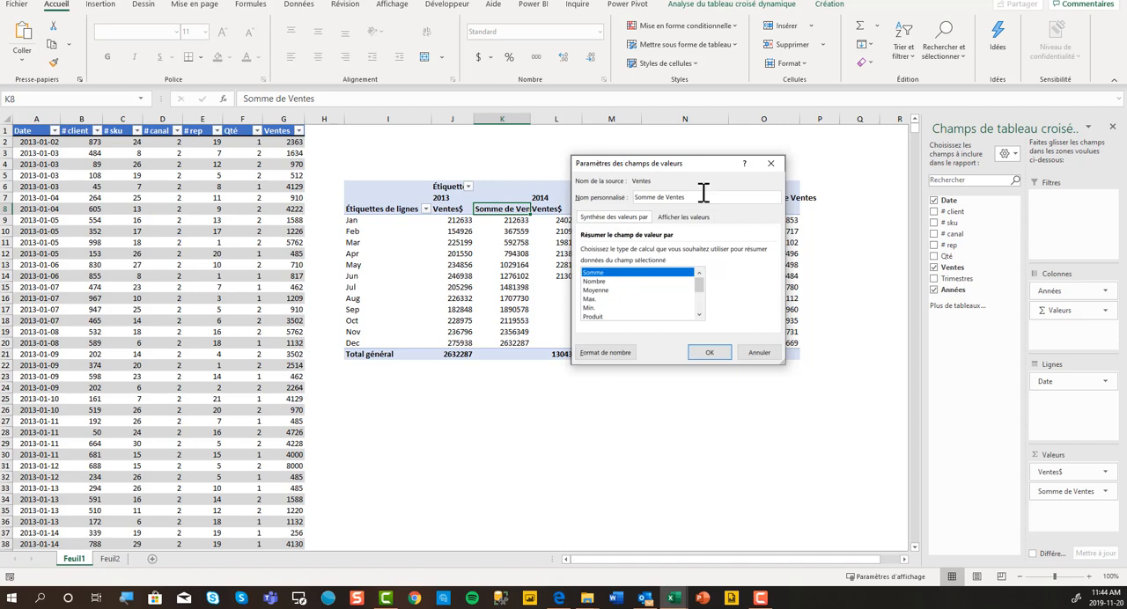
{"action": "left_click", "coordinate": [771, 163]}
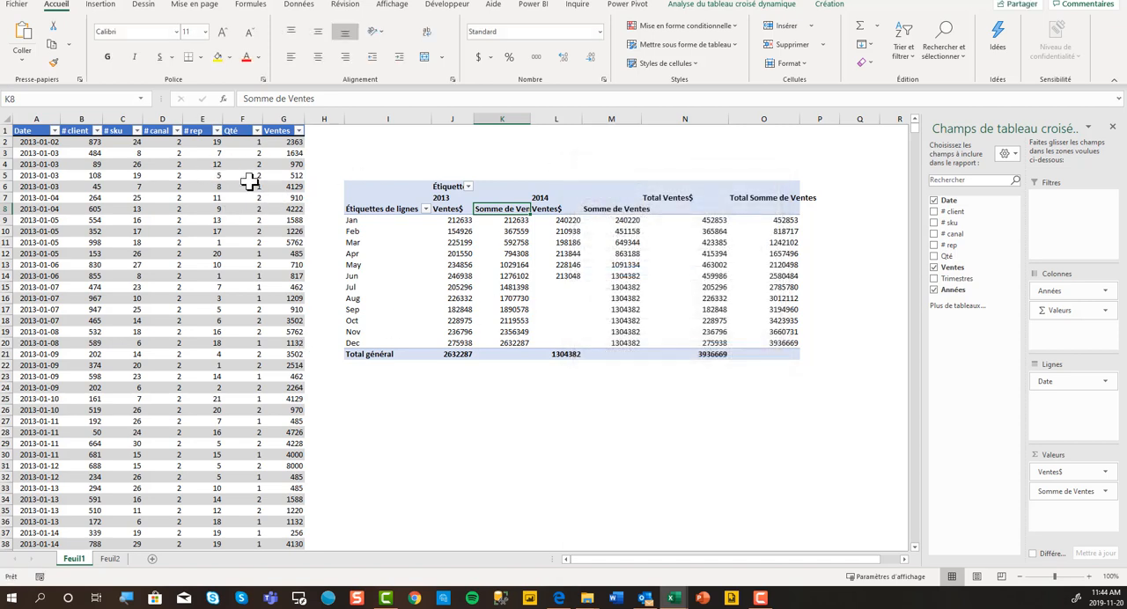